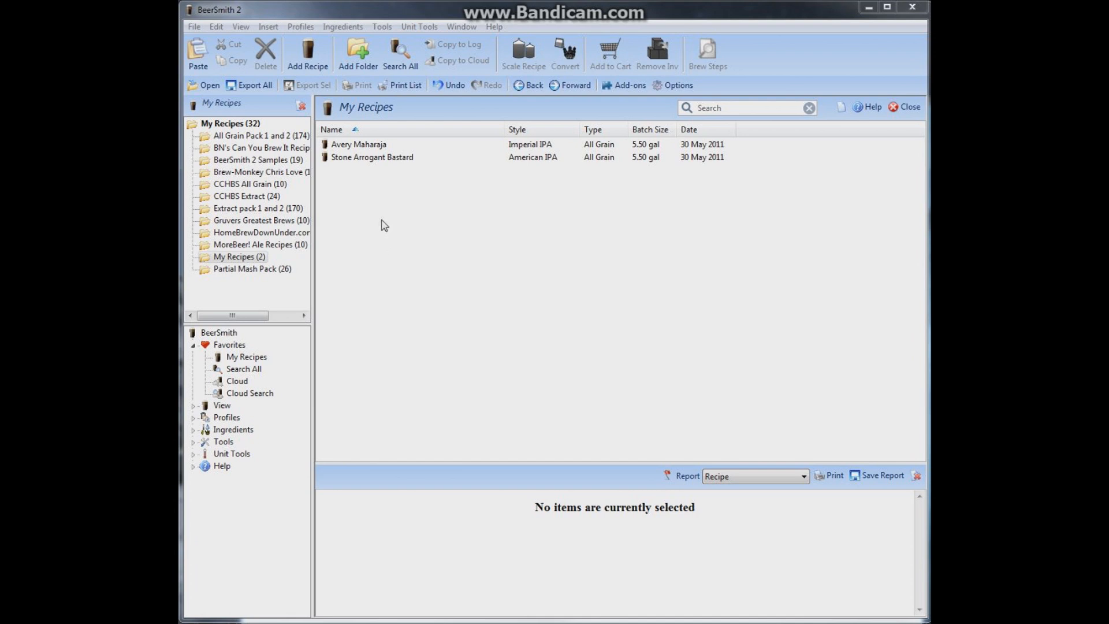
Add a new equipment profile named My New Equipment to the equipment profiles
click(301, 27)
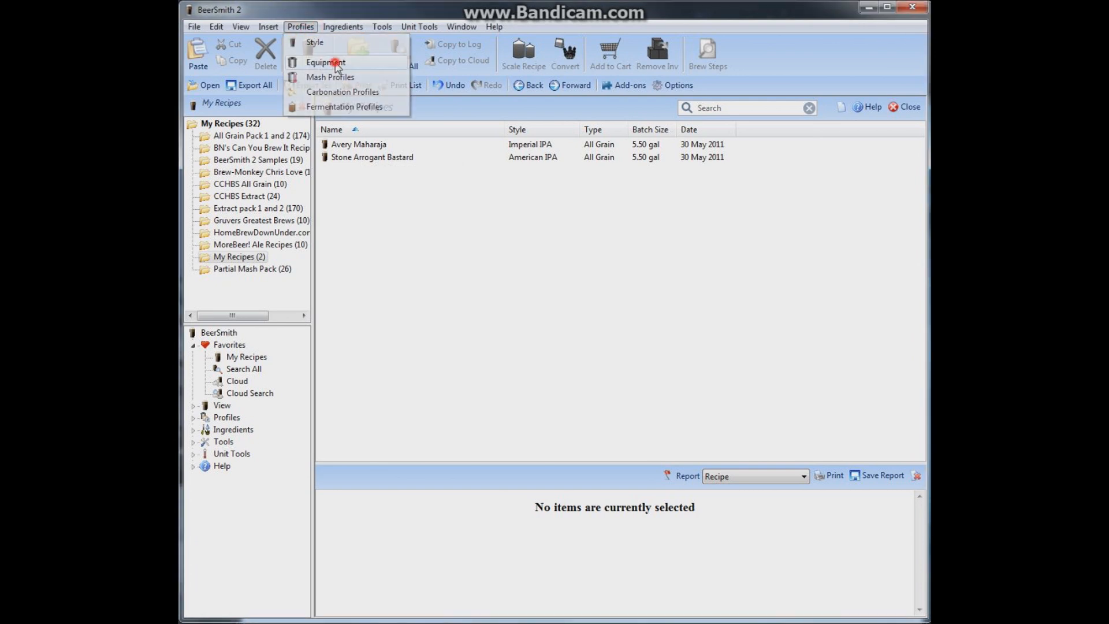
click(323, 63)
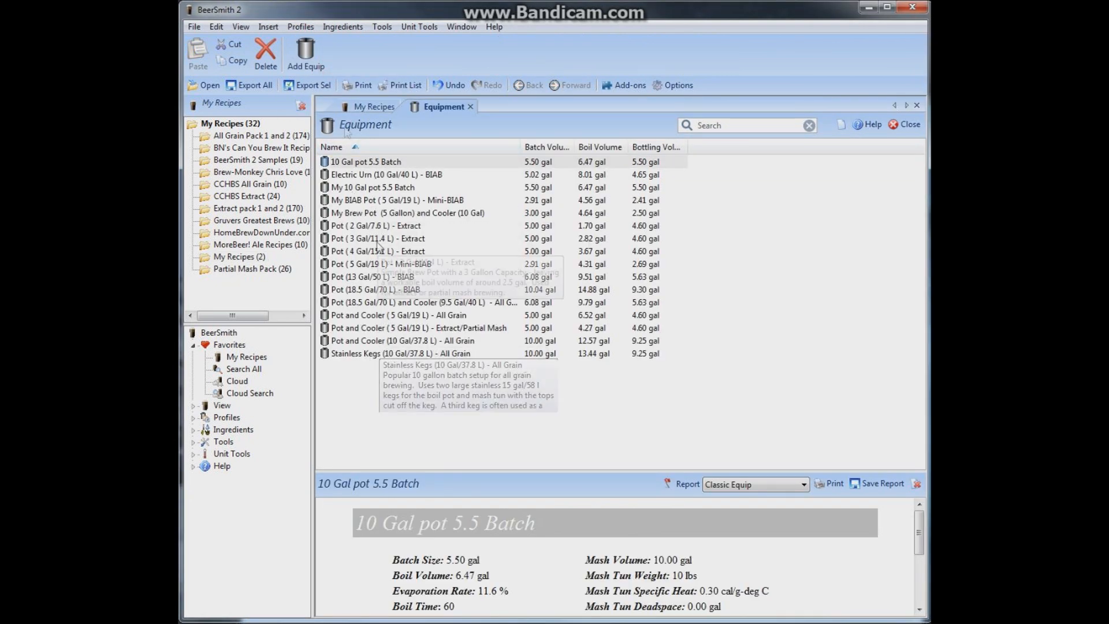
click(306, 53)
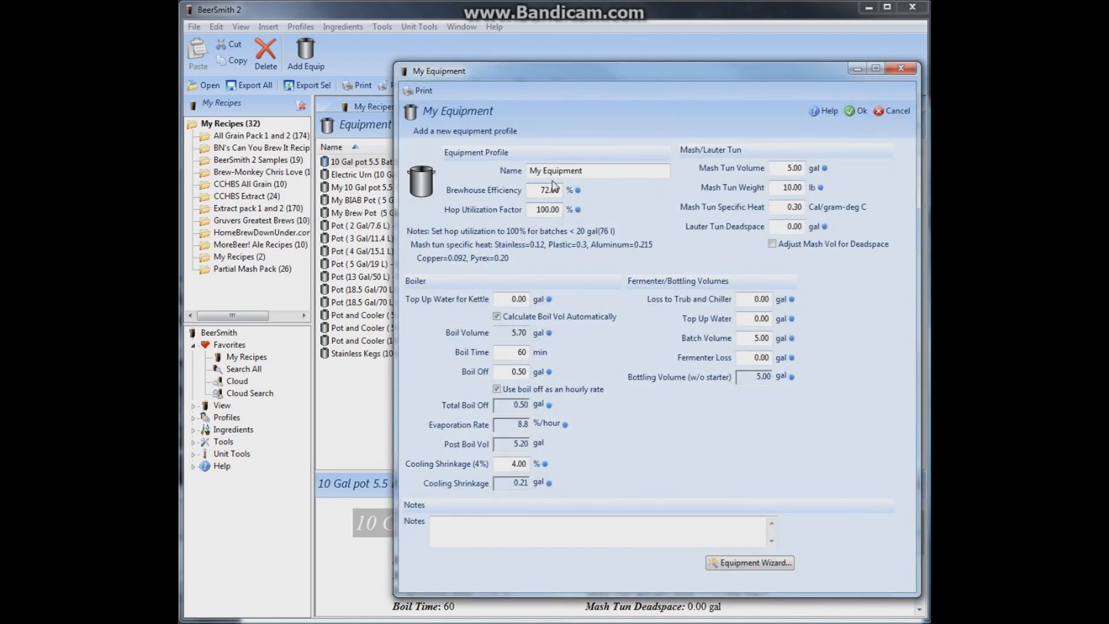
click(543, 170)
text(New)
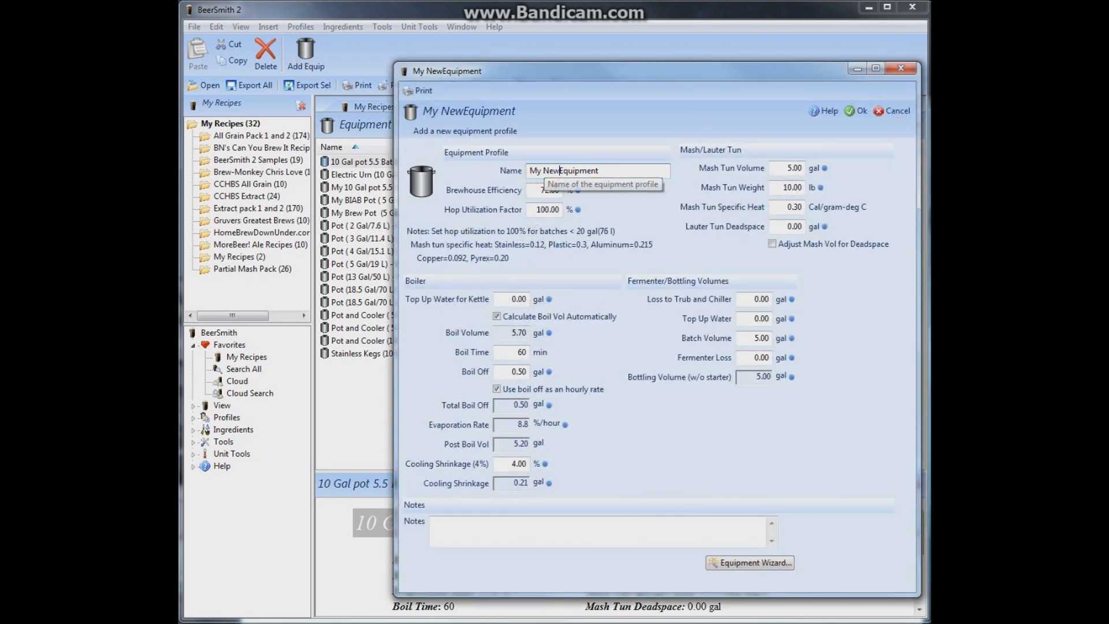
Set the mash tun volume to 10.00 gal and lauter tun deadspace to 0.25 gal, with mash volume adjusted for deadspace
double_click(792, 168)
text(10.00)
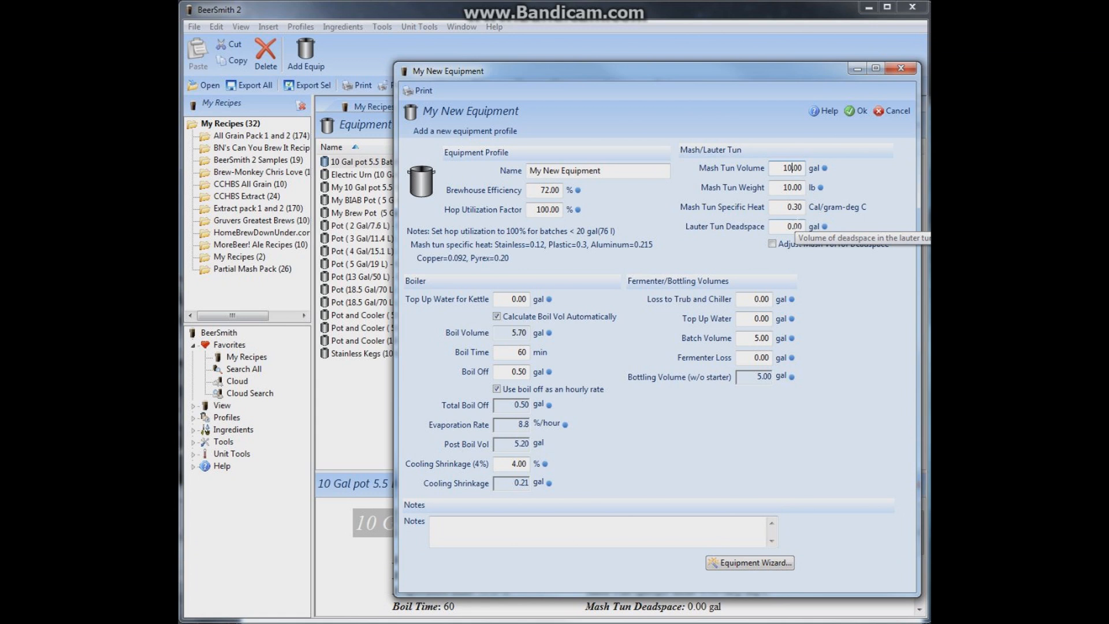
double_click(796, 226)
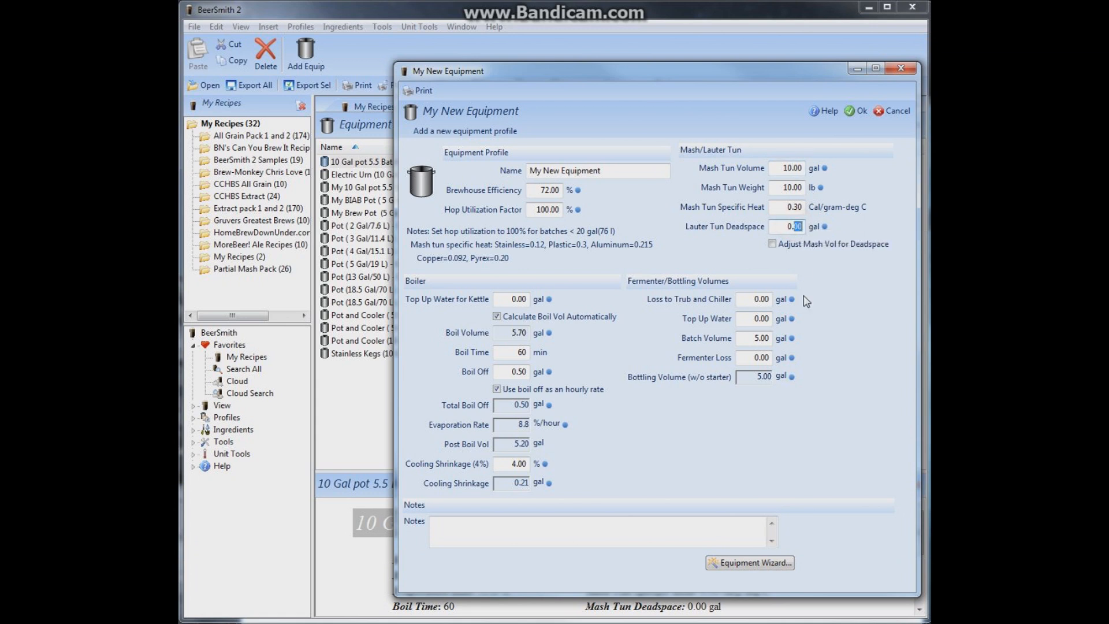
text(25)
click(772, 245)
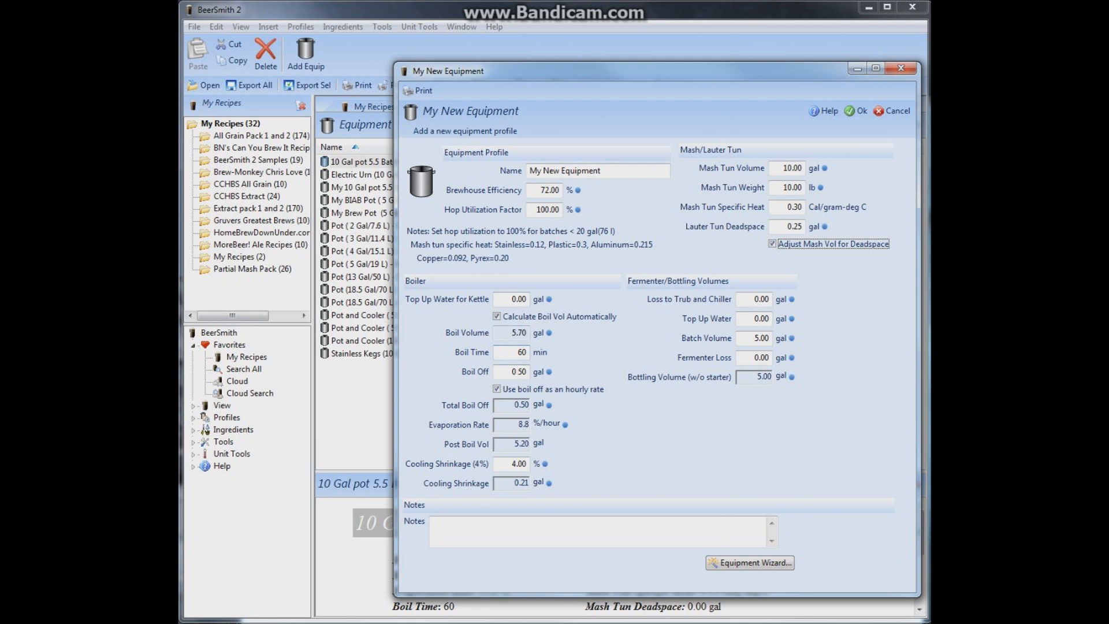
Set the boil off to 1.00 gal and loss to trub and chiller to 0.10 gal, and save the equipment profile
drag(523, 372, 487, 371)
text(1.)
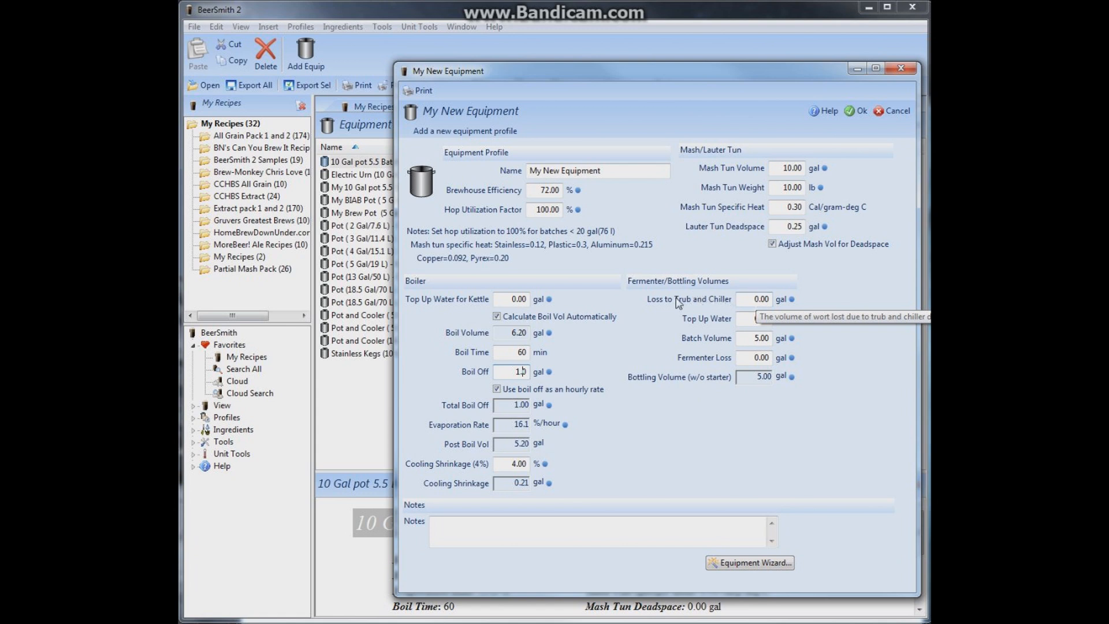
double_click(765, 299)
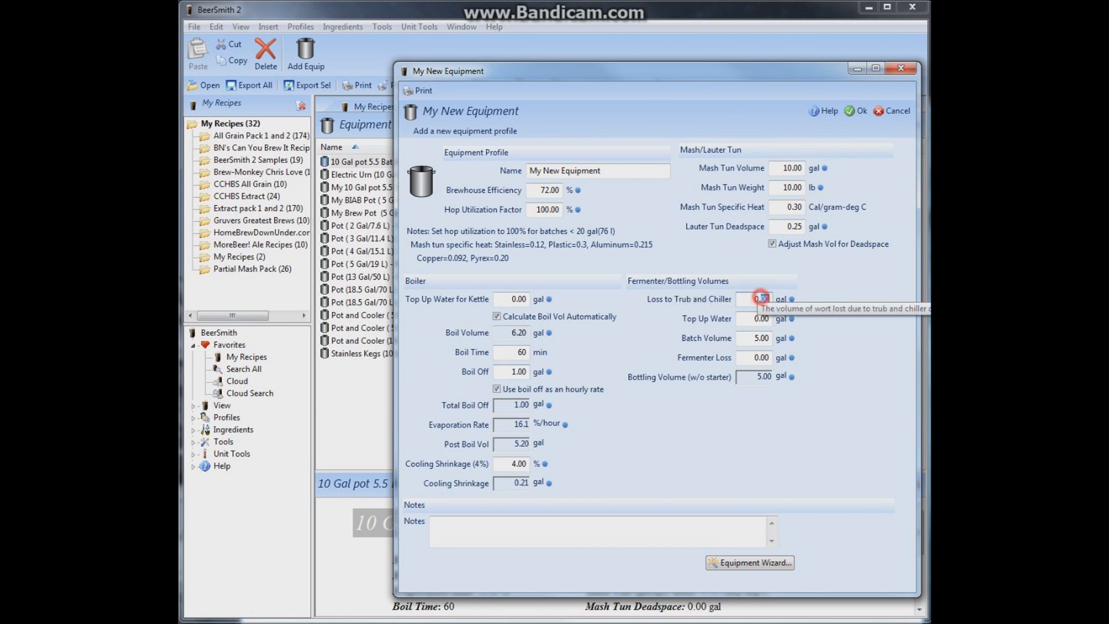
text(10)
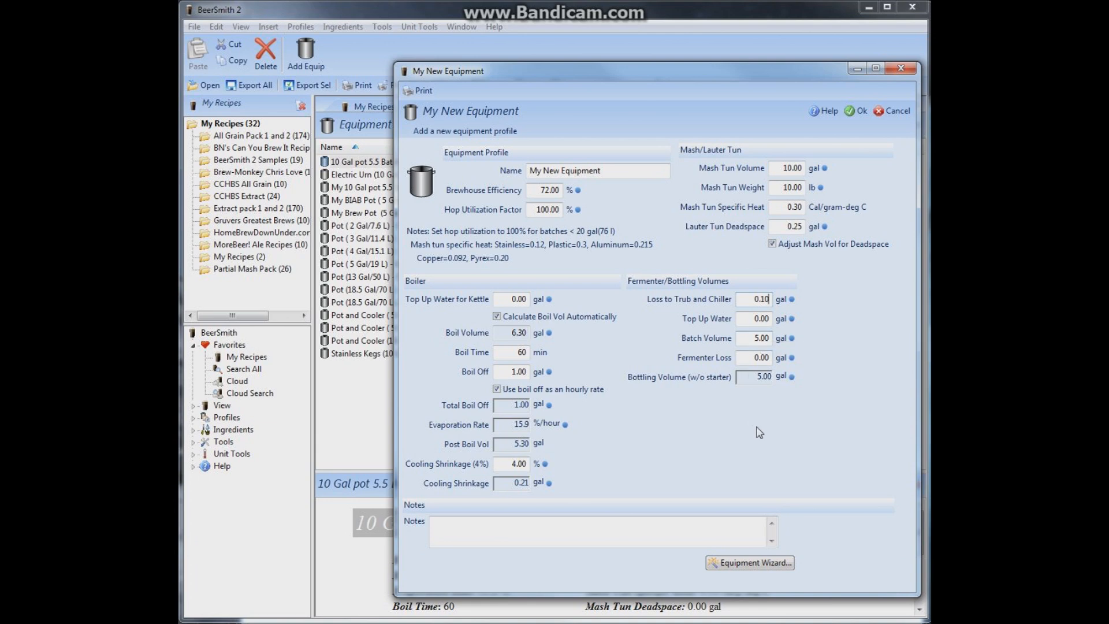
click(861, 111)
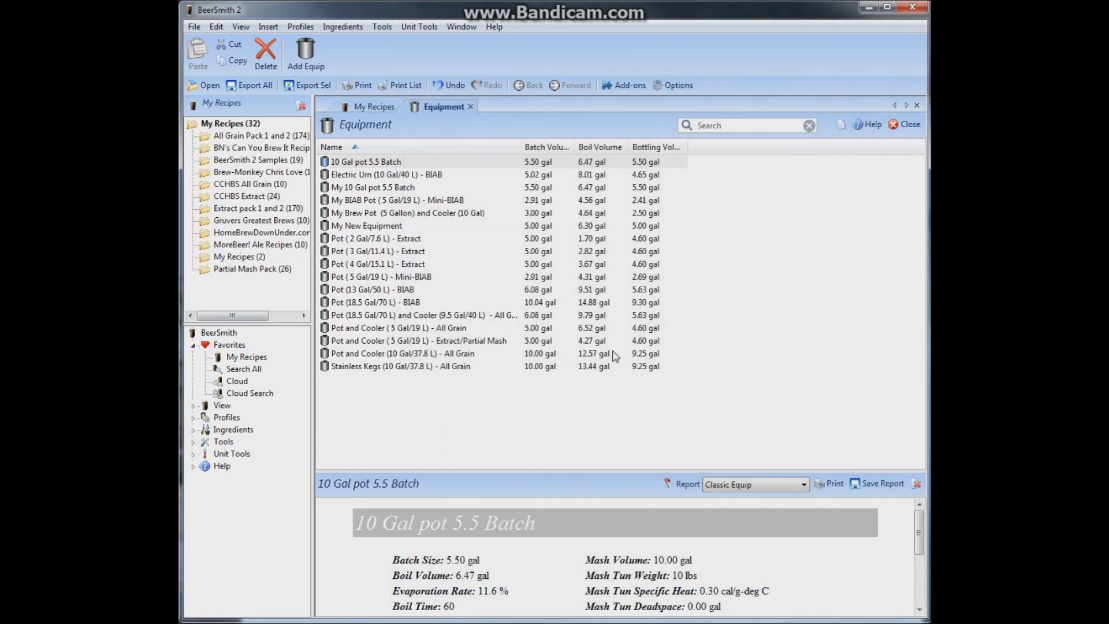
click(358, 226)
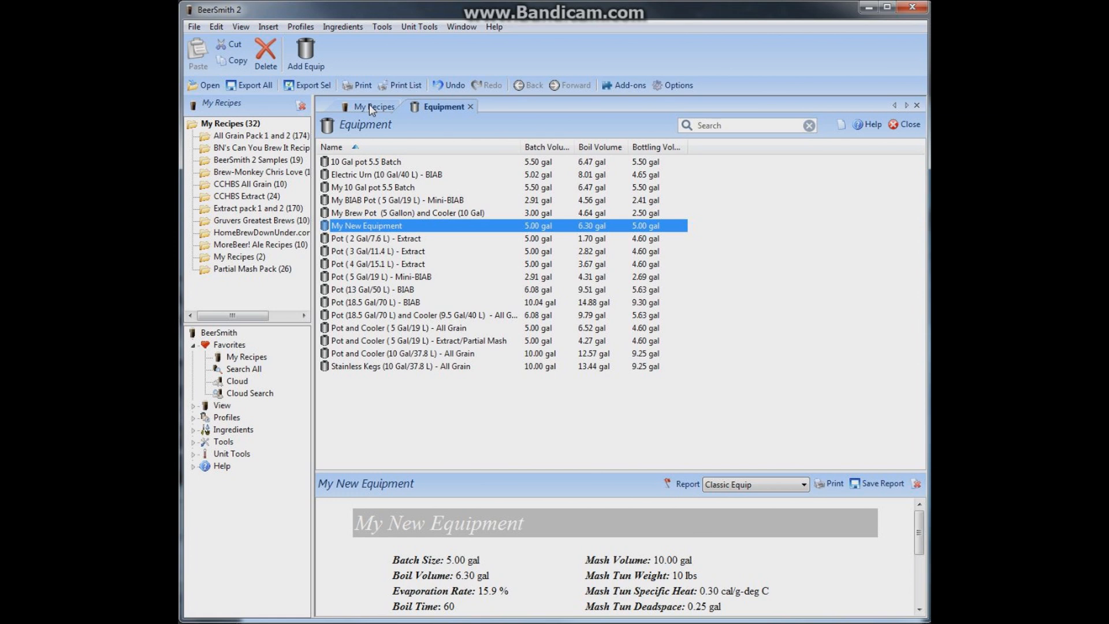
click(470, 107)
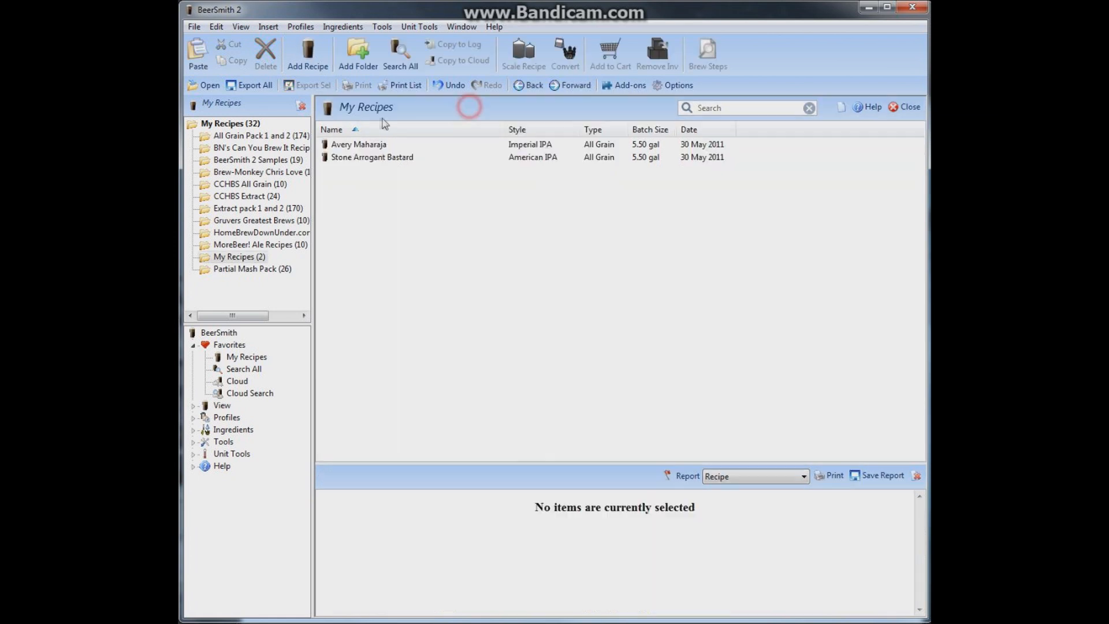
Scale the Avery Maharaja recipe to the My New Equipment profile, matching the original gravity, color and bitterness
double_click(359, 146)
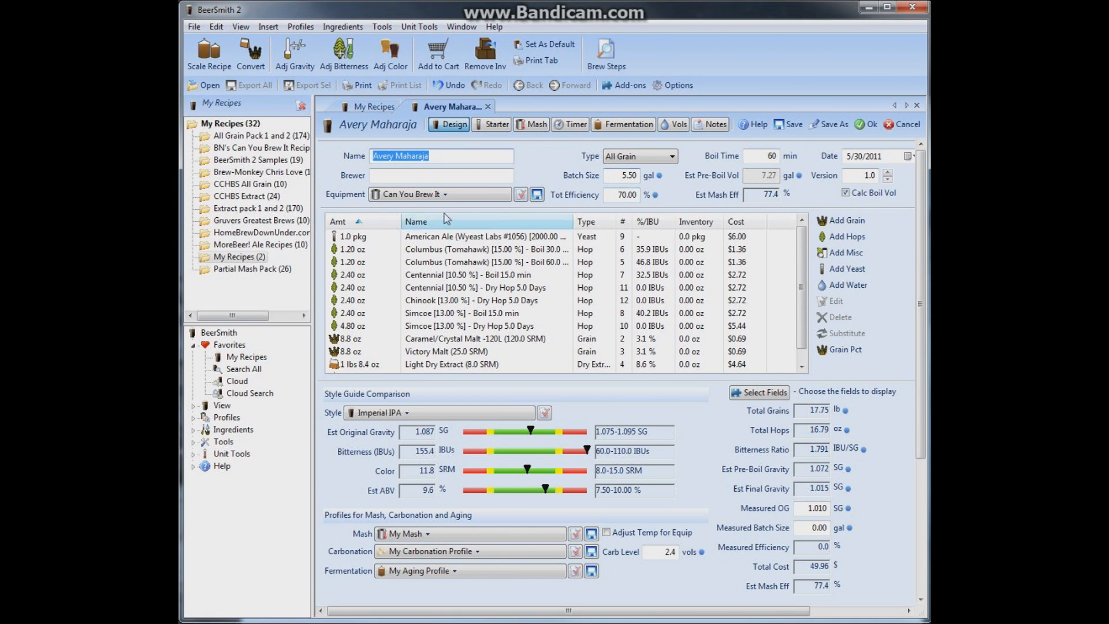
click(211, 55)
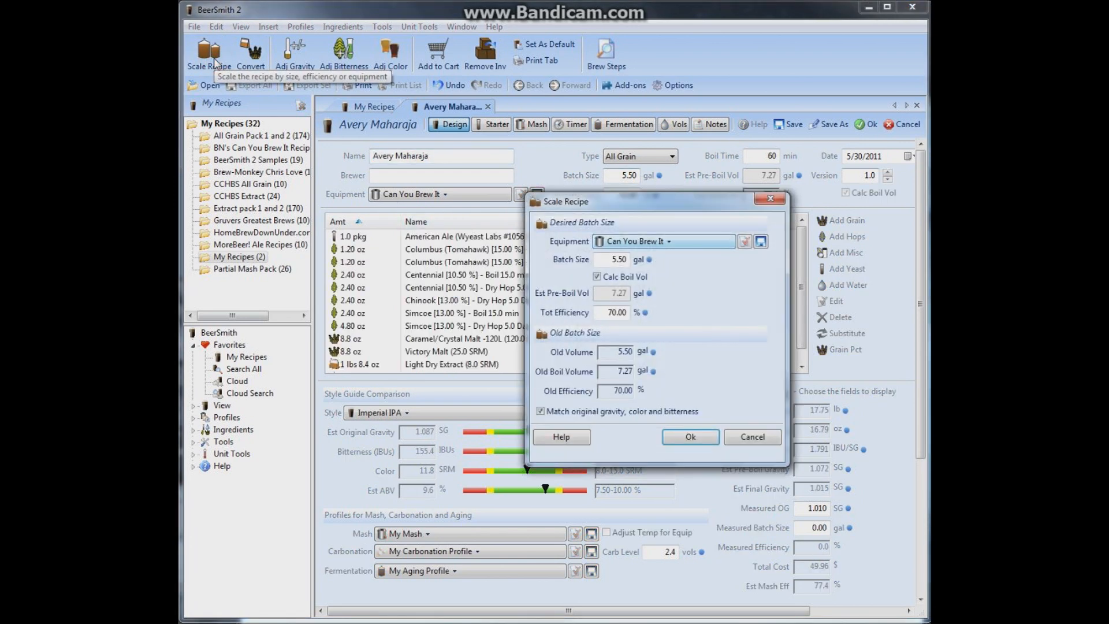
click(667, 246)
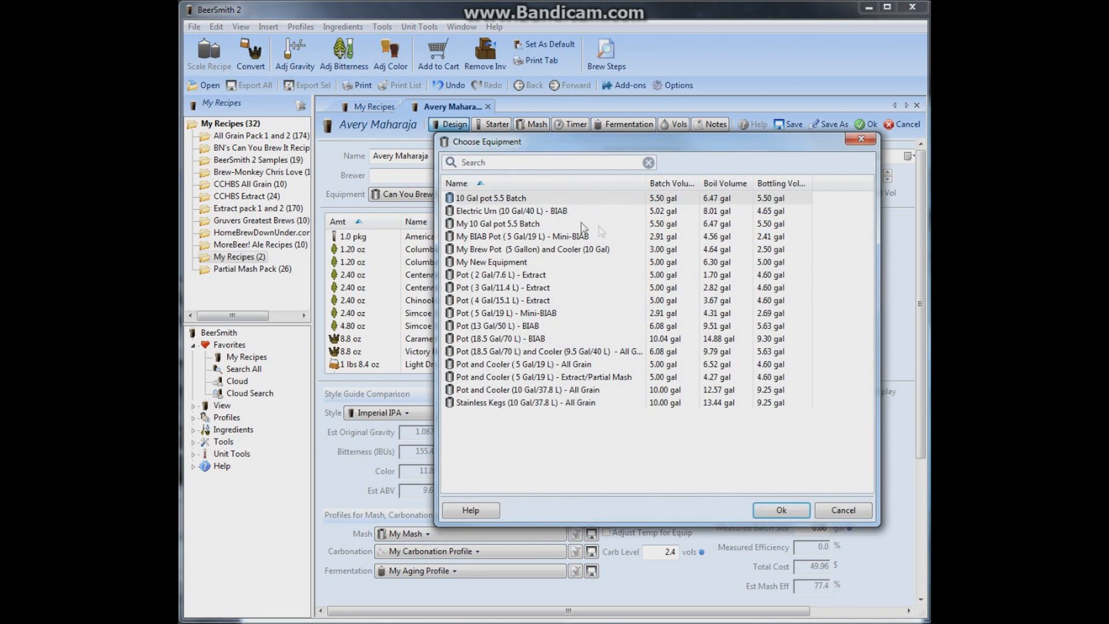
click(492, 262)
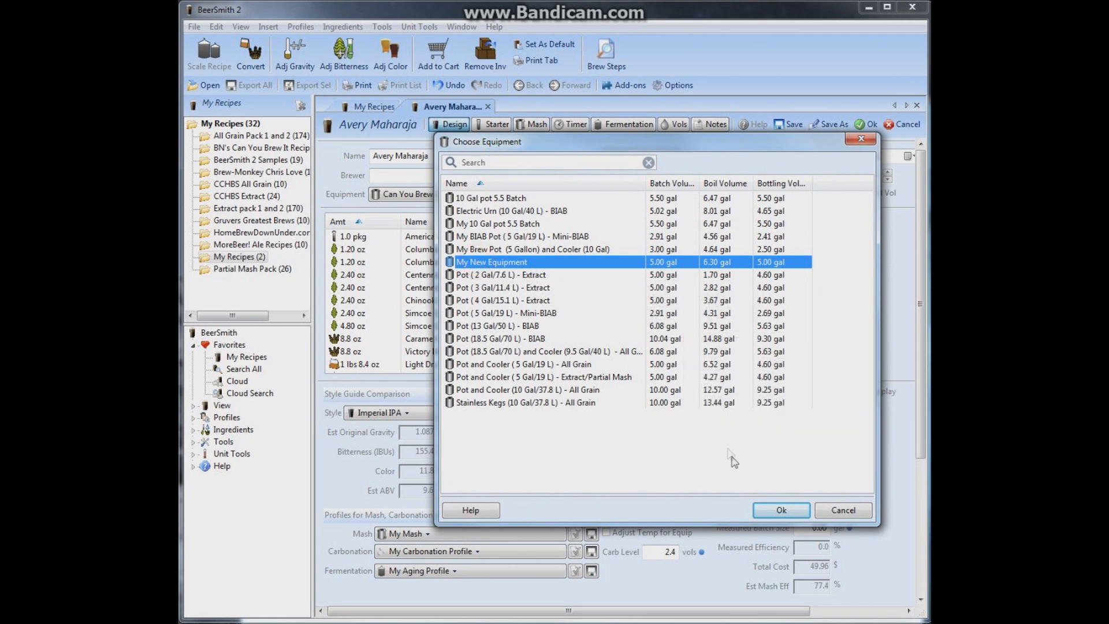
click(782, 510)
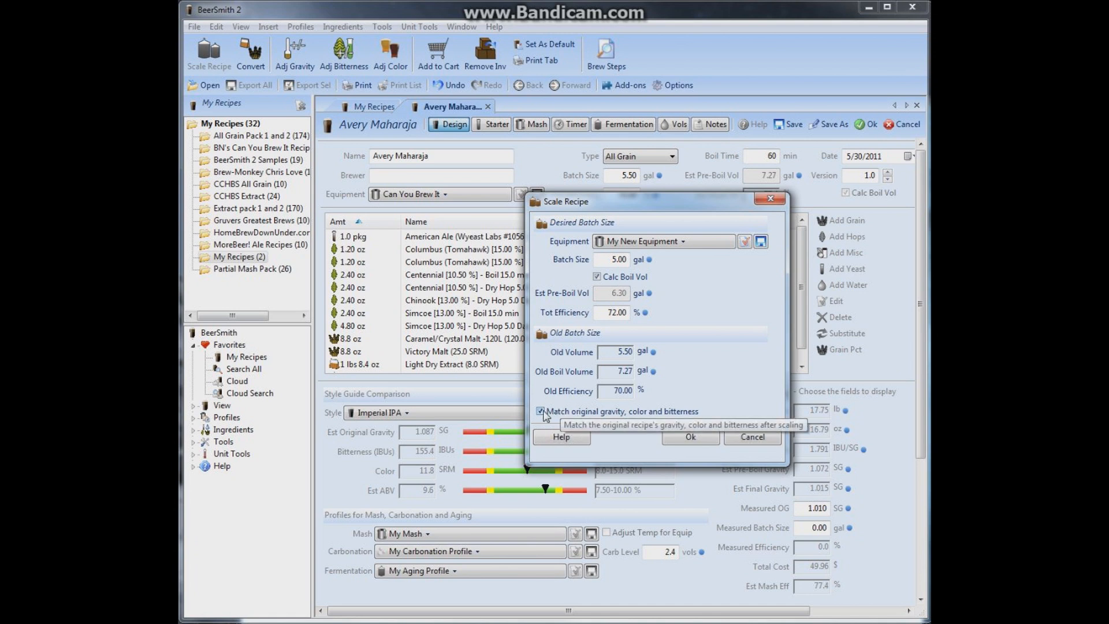
click(683, 438)
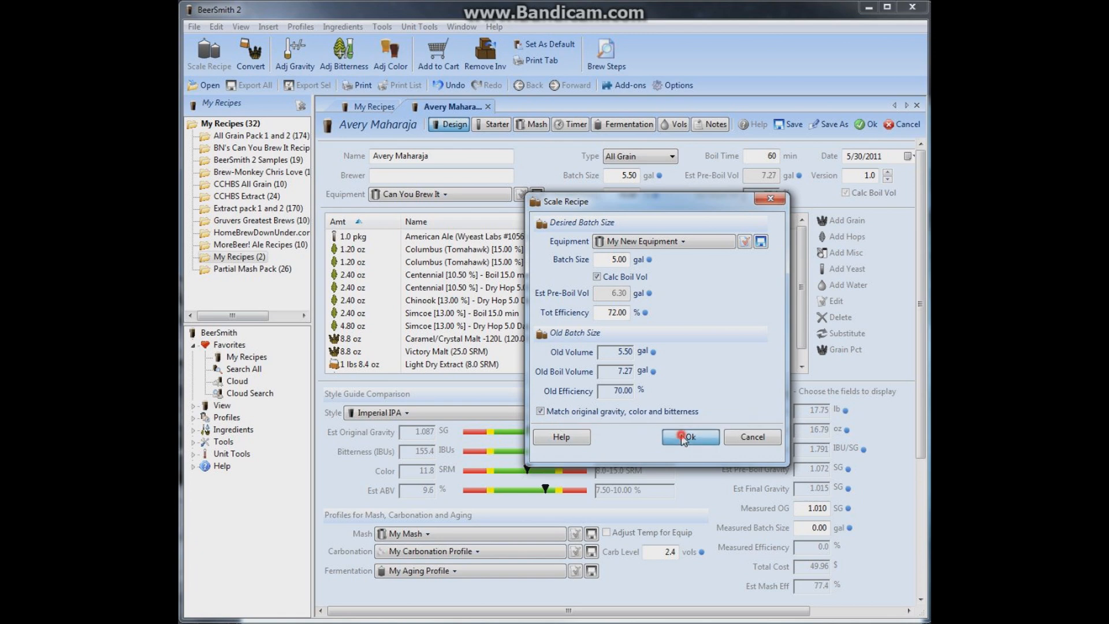
scroll(798, 289, down, 1)
click(404, 351)
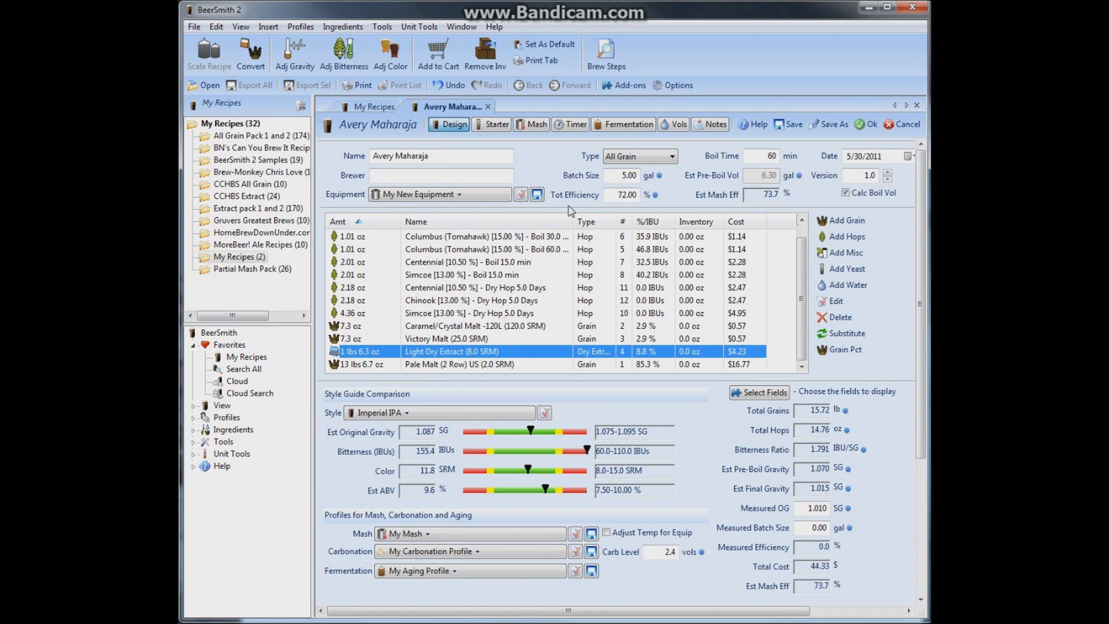
Set the measured pre-boil volume to 6 gal in the recipe's mash data
click(533, 125)
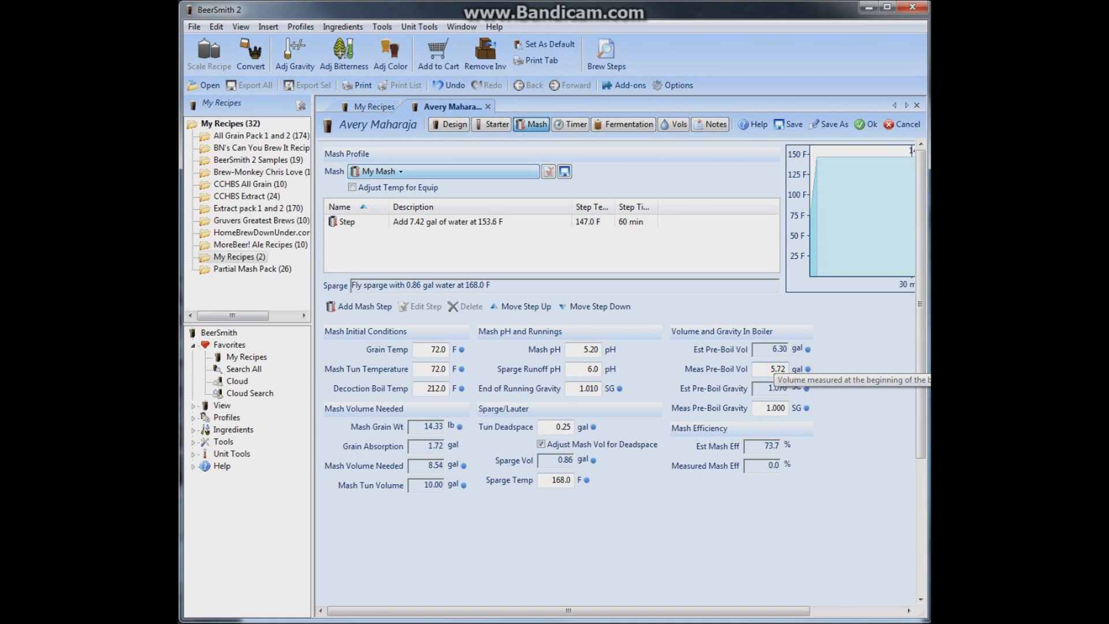
double_click(782, 368)
text(5.5)
key(BackSpace)
key(BackSpace)
key(BackSpace)
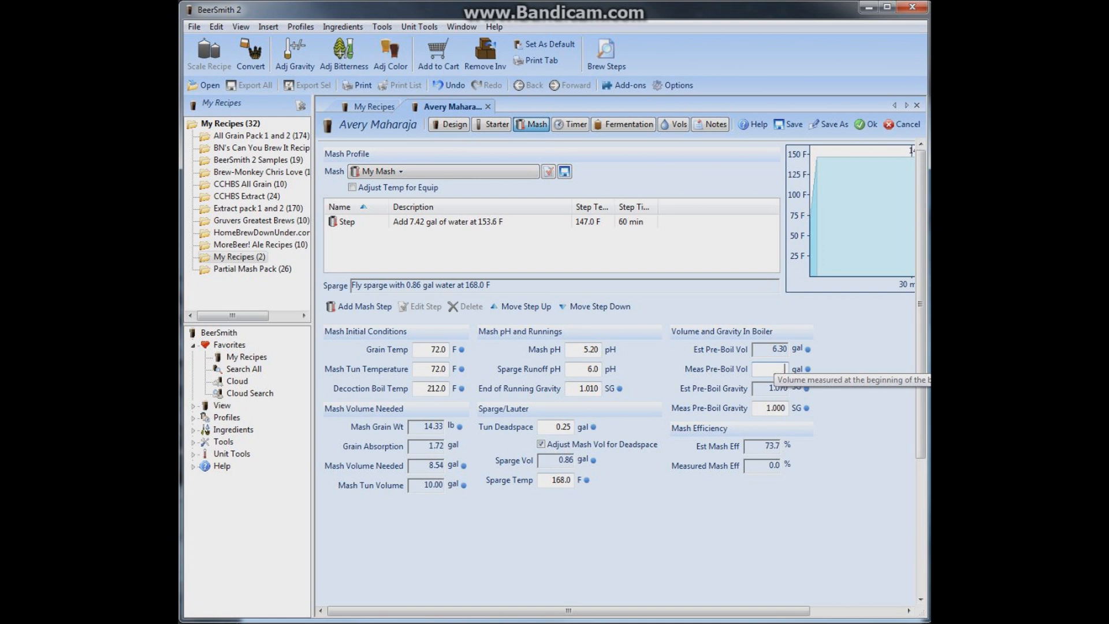
text(6)
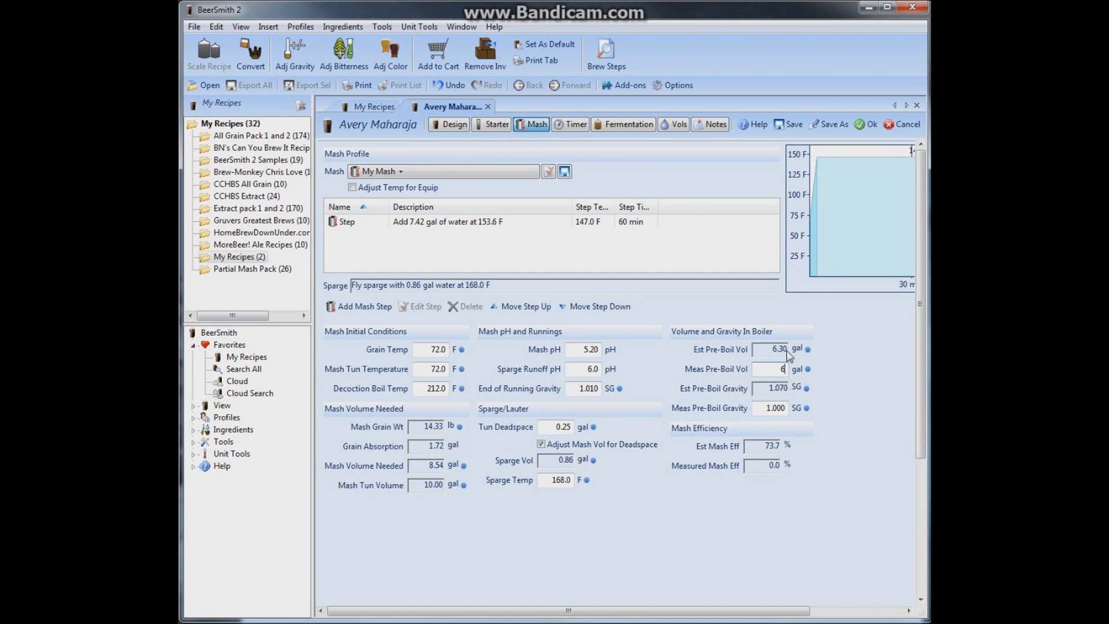
Set the measured pre-boil gravity to 1.080 SG and check the measured mash efficiency
click(785, 409)
key(BackSpace)
key(BackSpace)
text(80)
mouse_move(761, 465)
Set the brewhouse efficiency in the recipe's equipment settings to 76% and compare the estimated with the measured mash efficiency
click(445, 123)
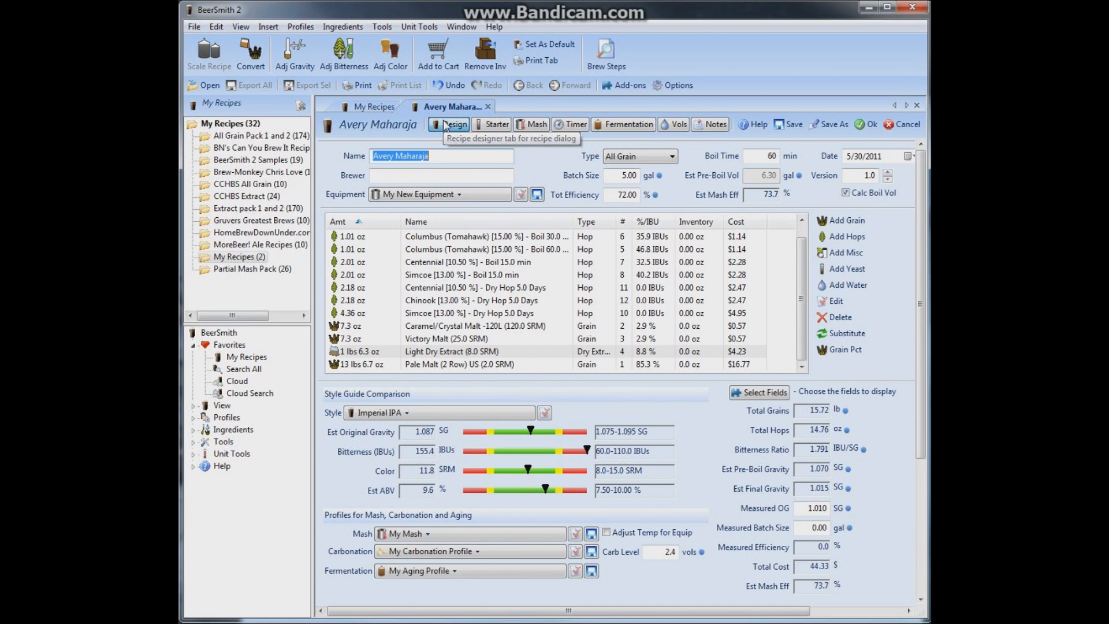
click(520, 194)
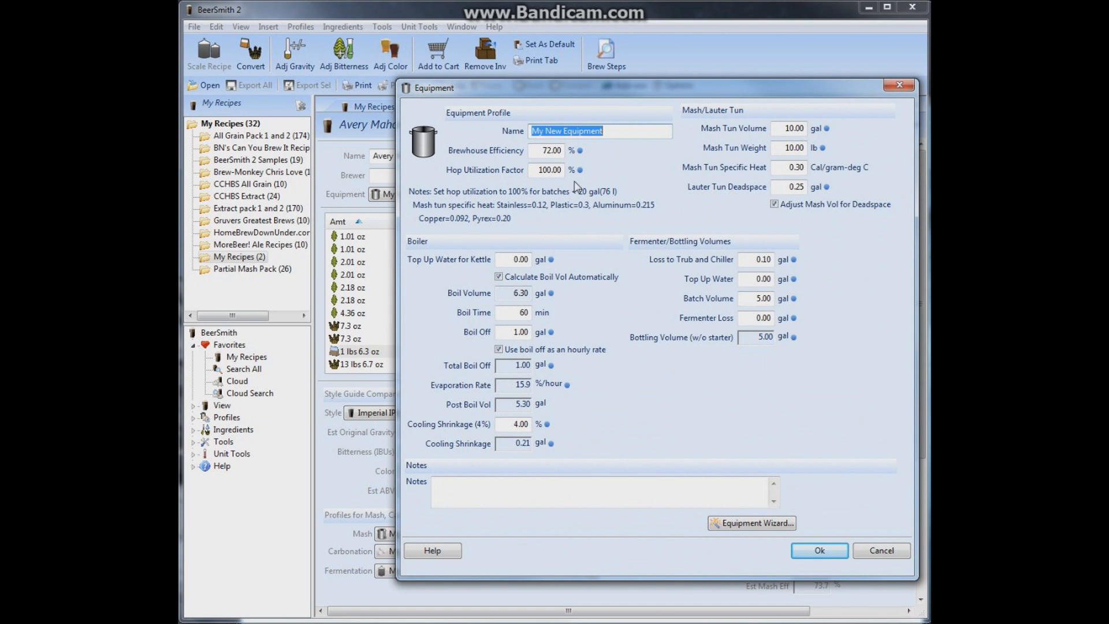
click(550, 150)
double_click(550, 150)
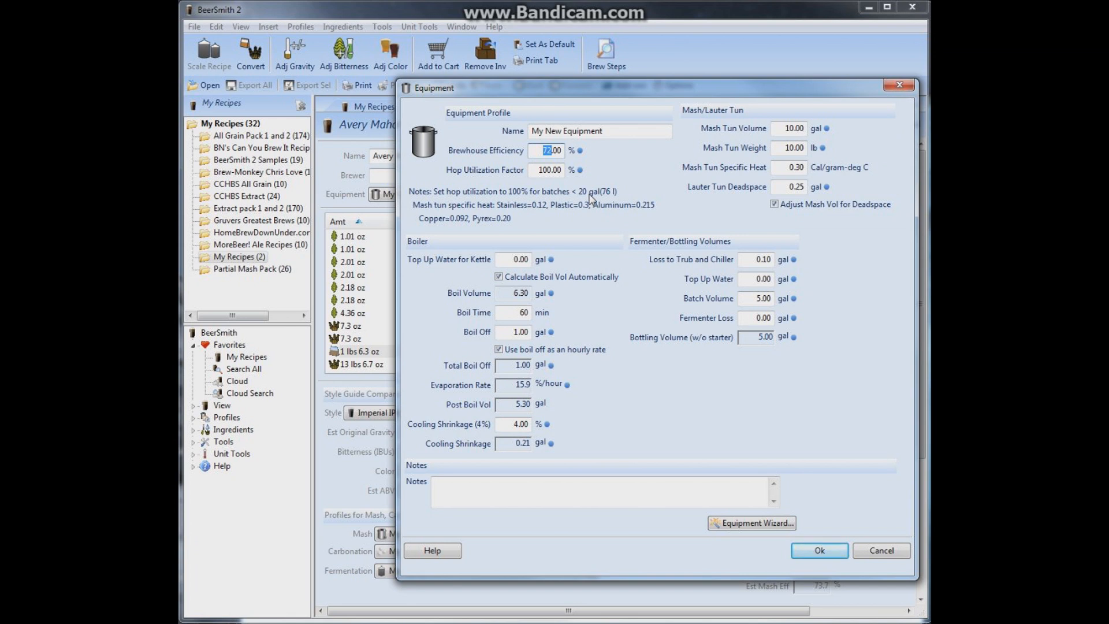
text(76)
click(819, 550)
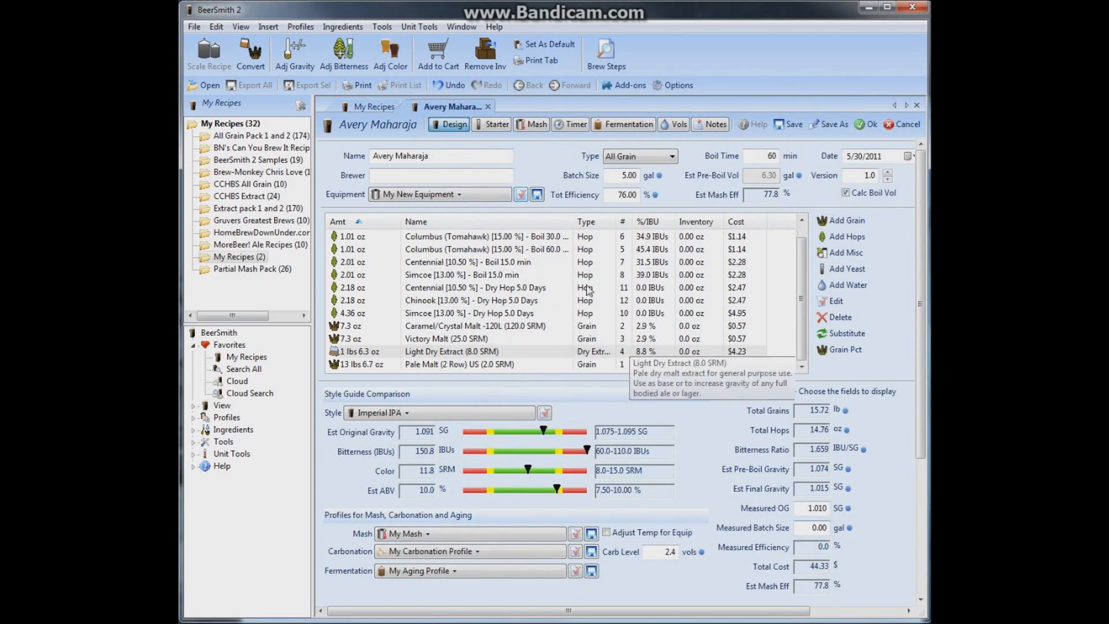
click(532, 126)
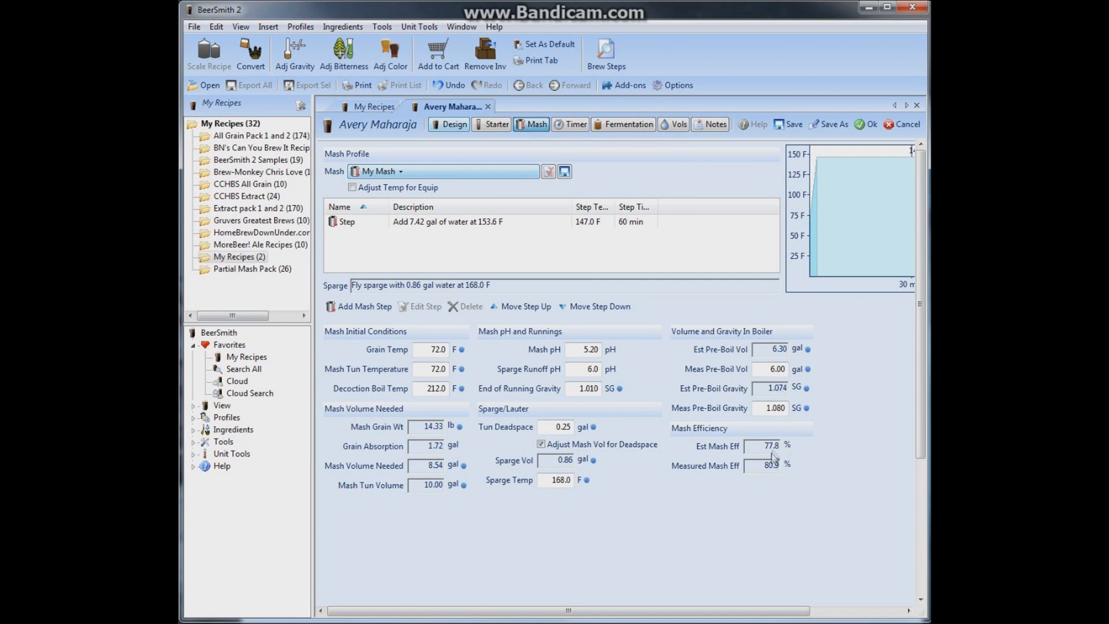
Raise the recipe's brewhouse efficiency to 78% in its equipment settings and compare the two mash efficiencies again
click(456, 127)
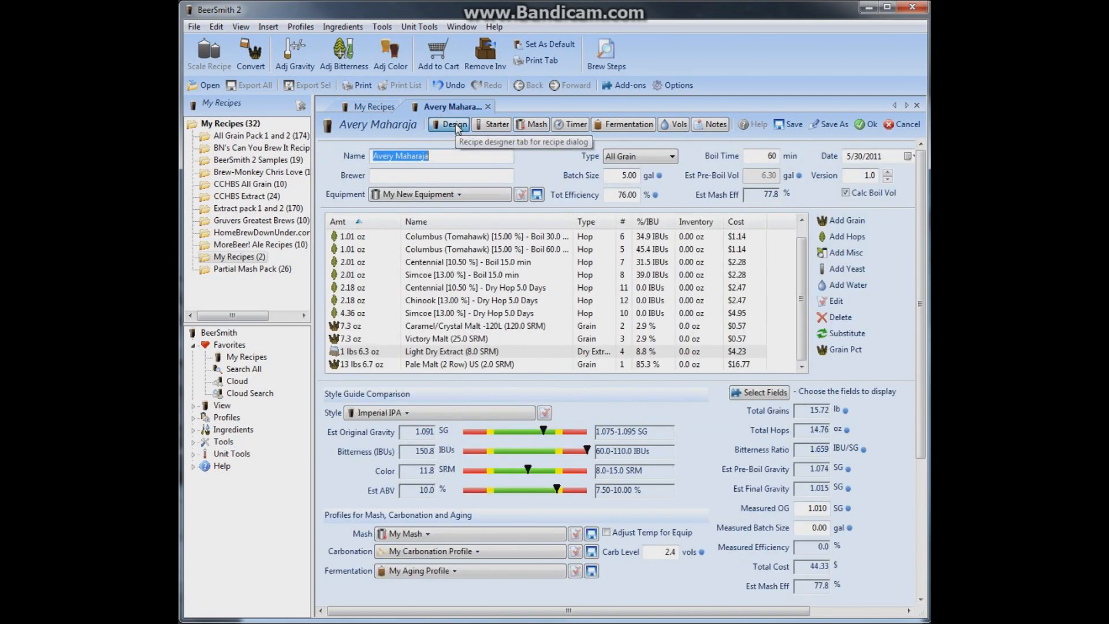
click(521, 195)
click(549, 151)
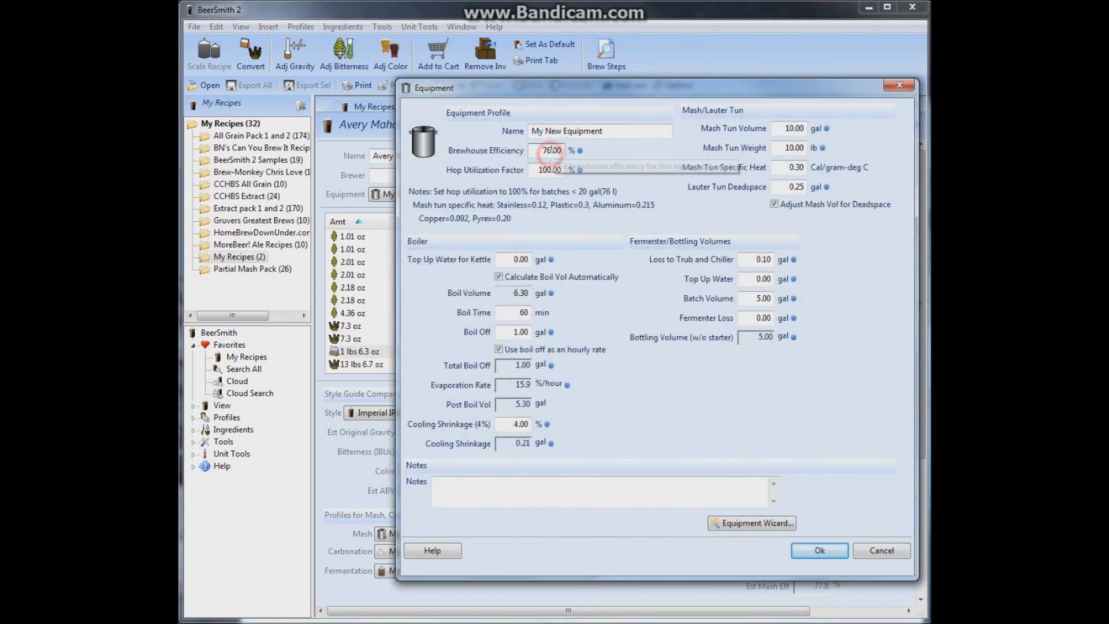
key(BackSpace)
text(8)
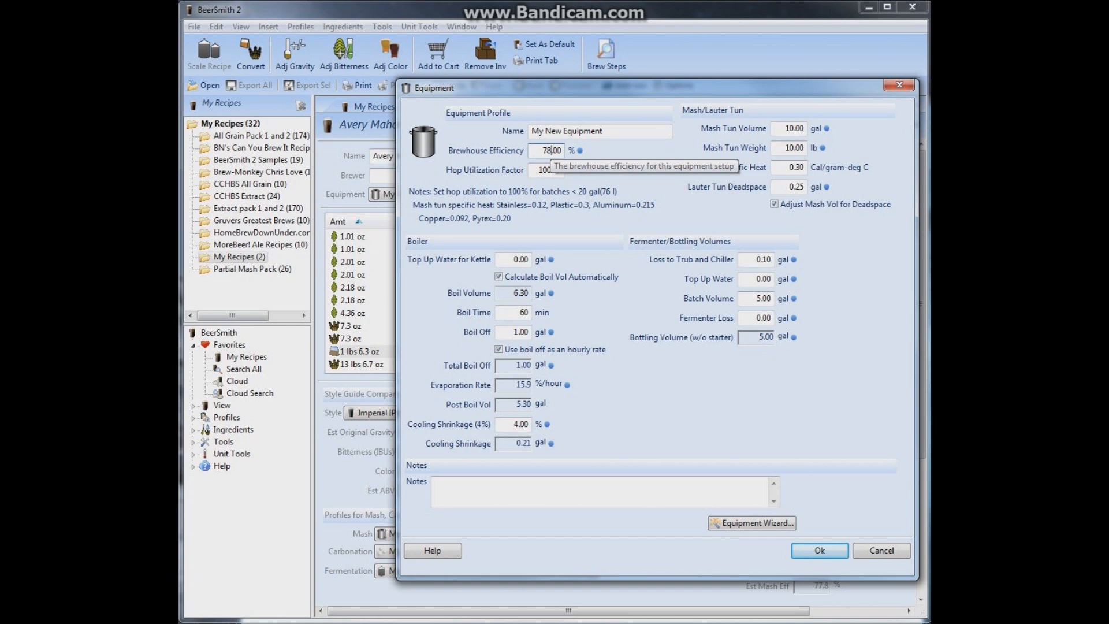
click(814, 551)
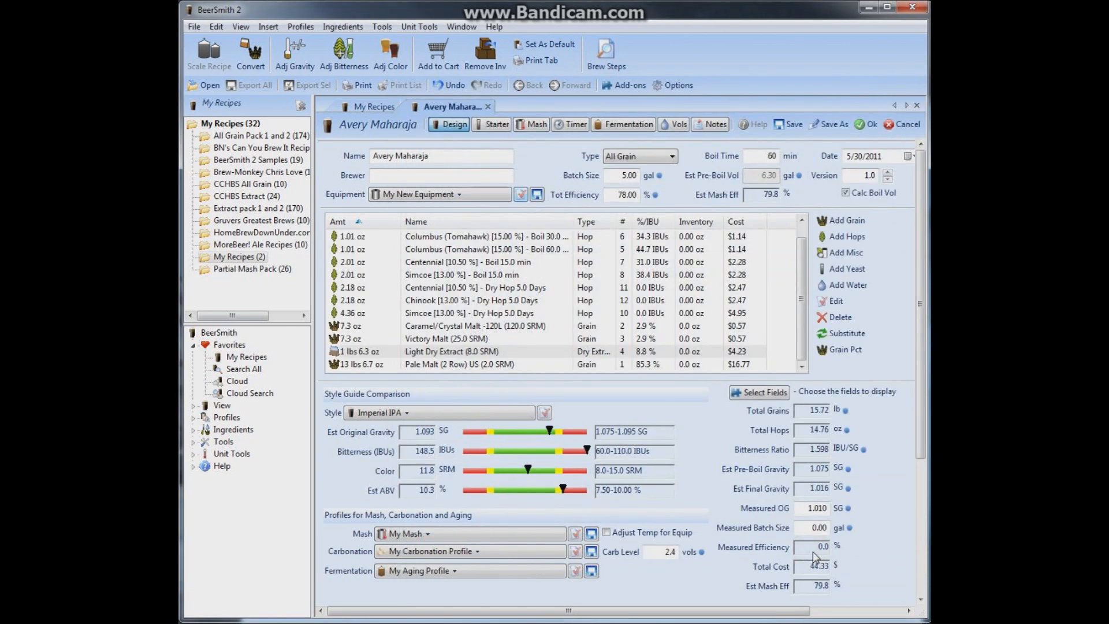
click(537, 125)
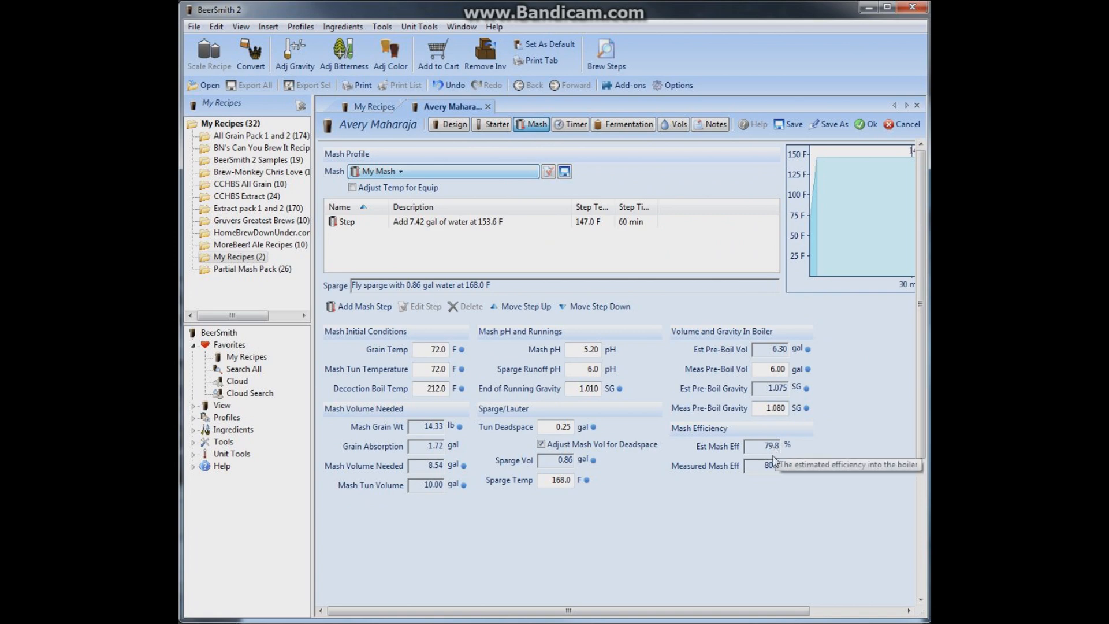
Raise the recipe's brewhouse efficiency to 79% in its equipment settings and check the estimated against the measured mash efficiency
click(455, 125)
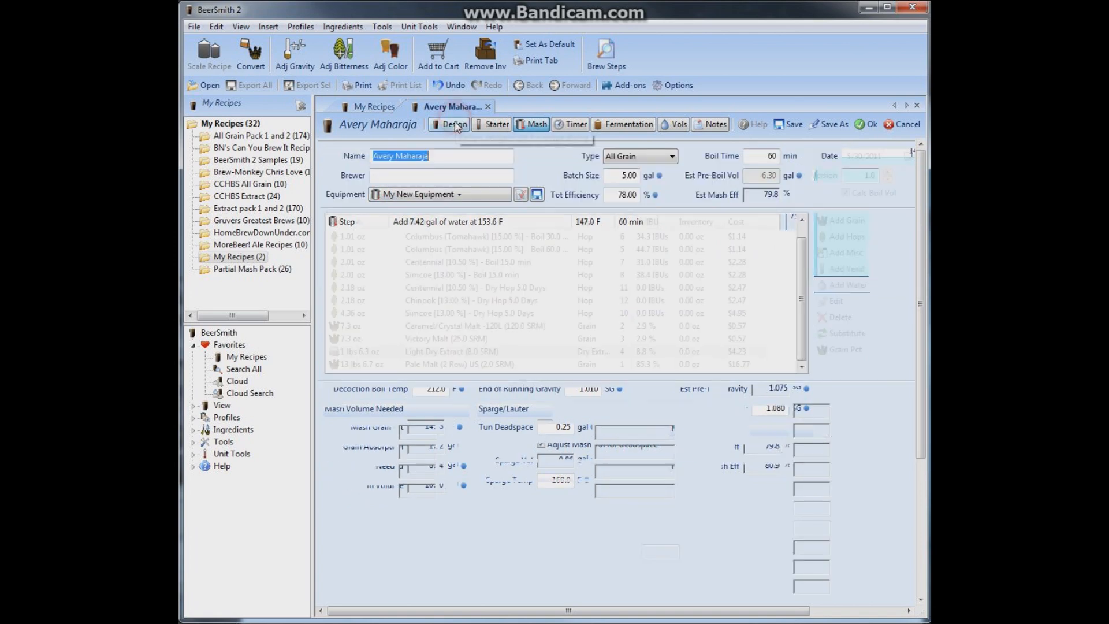
click(520, 195)
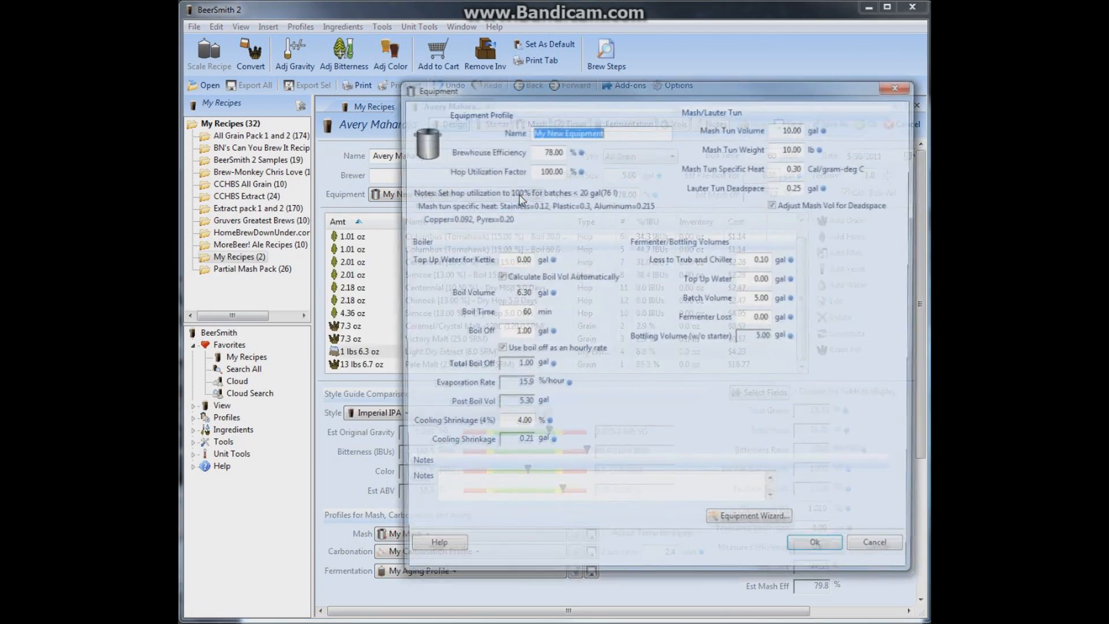
click(550, 150)
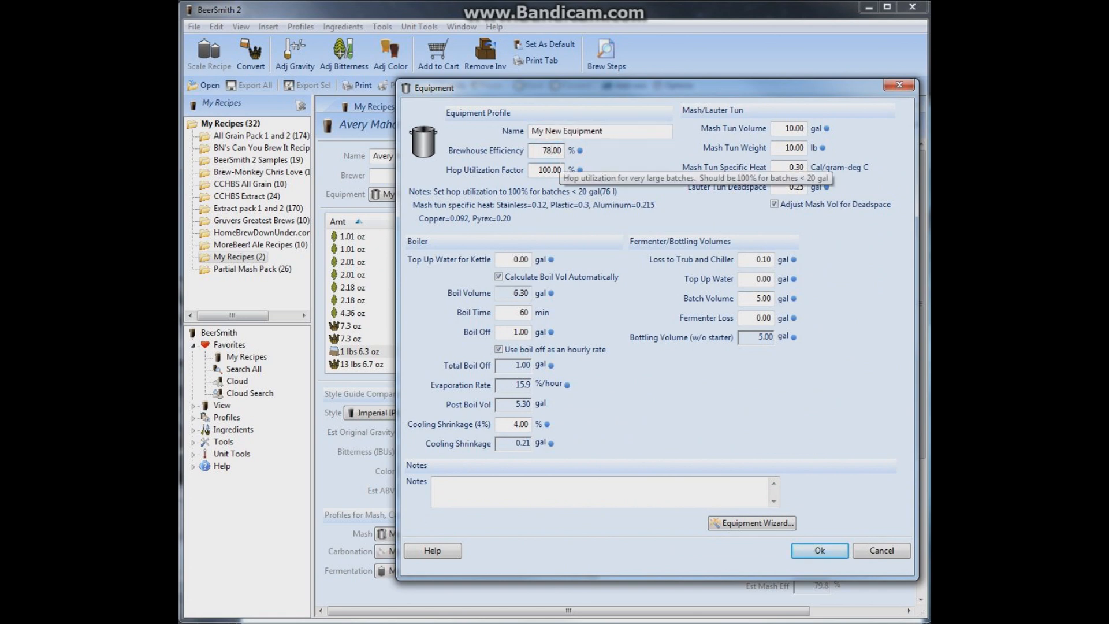
key(BackSpace)
text(9)
click(820, 550)
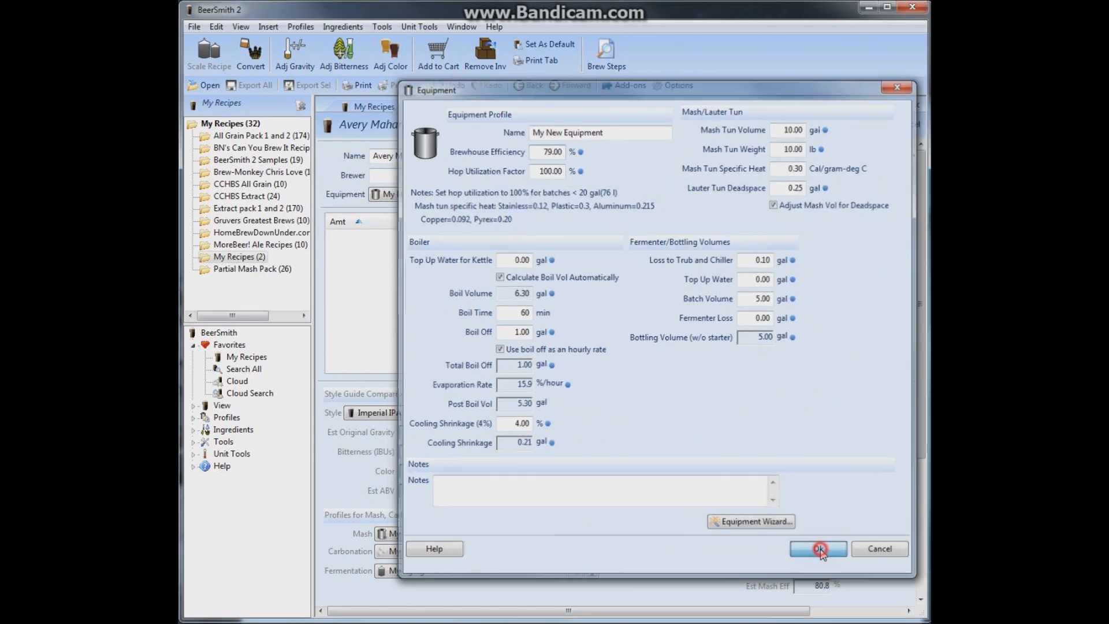
click(531, 125)
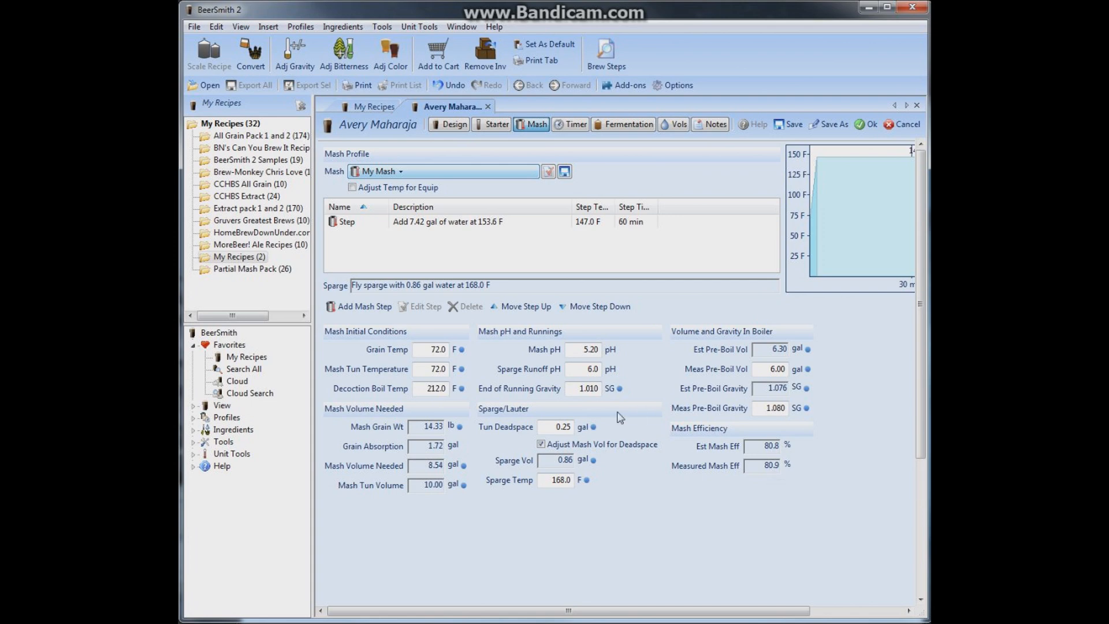
Compare the brewhouse efficiency stored in the My New Equipment profile with the one in the Avery Maharaja recipe's equipment settings
click(451, 126)
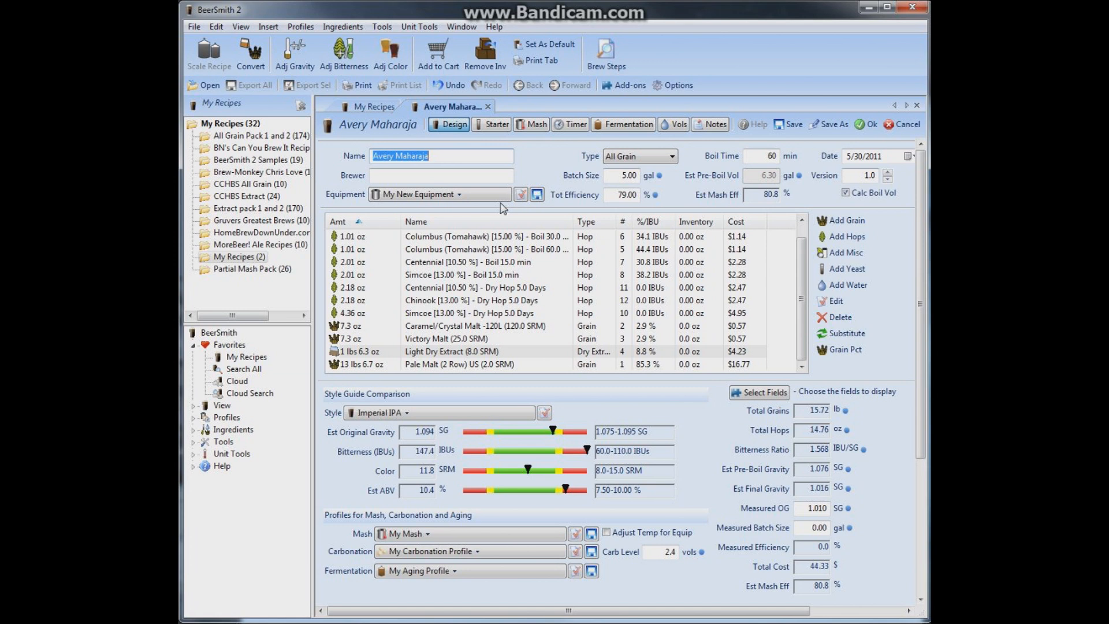
click(300, 26)
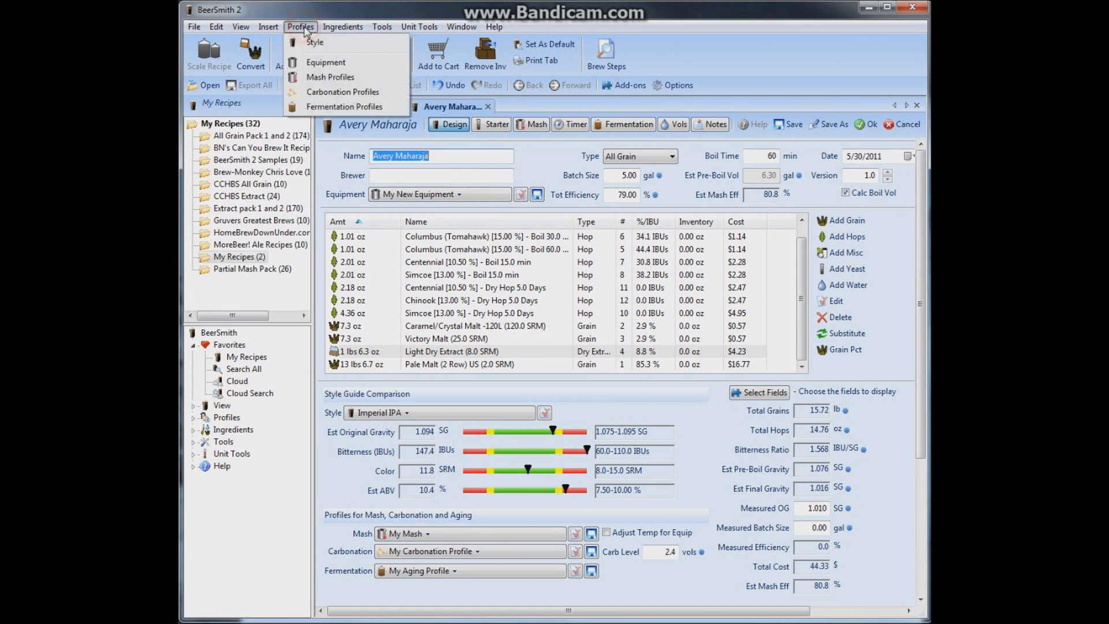
click(318, 64)
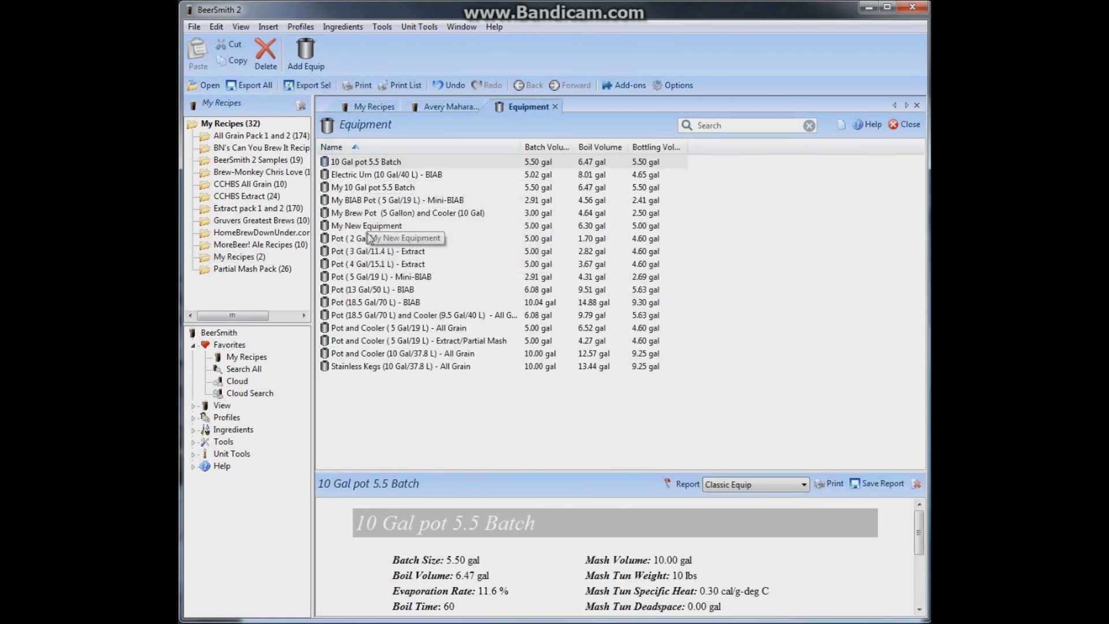
double_click(365, 225)
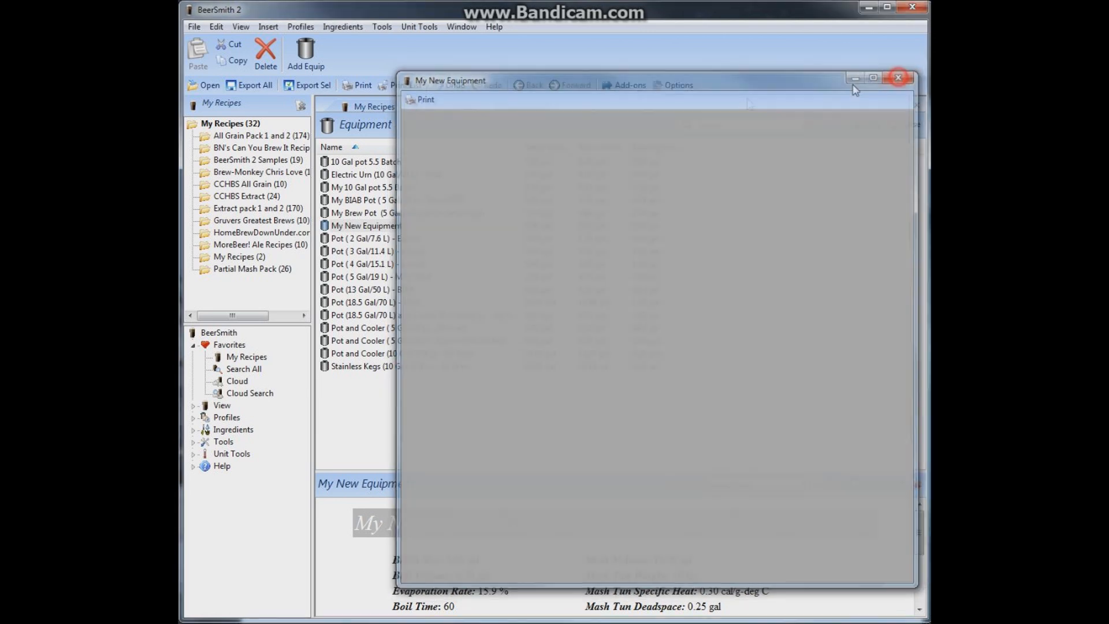
click(900, 75)
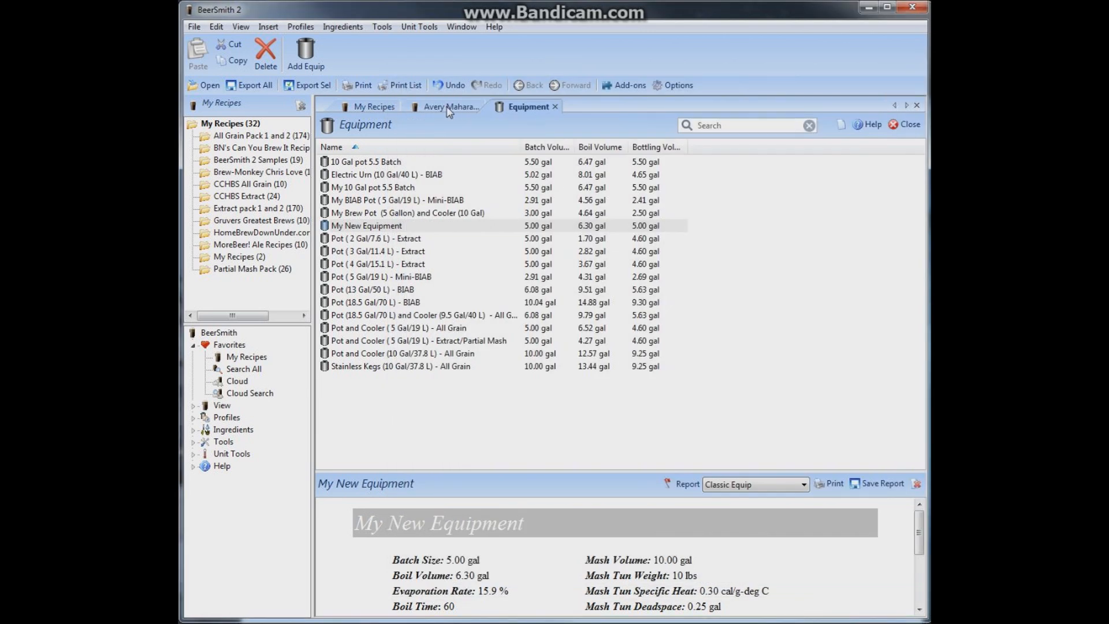
click(448, 108)
click(517, 195)
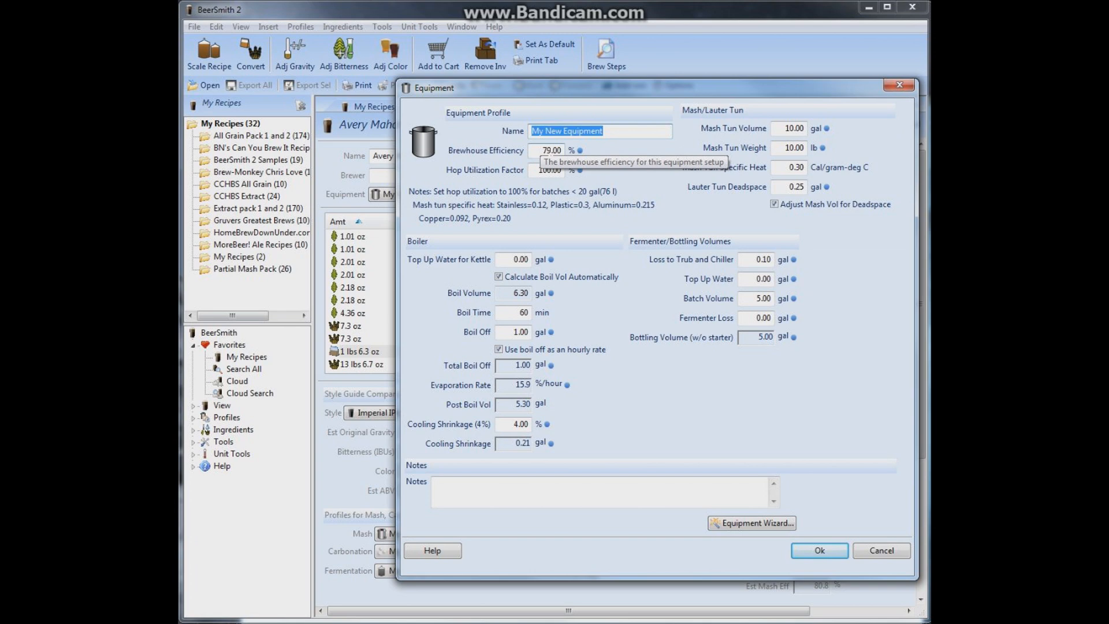
click(819, 550)
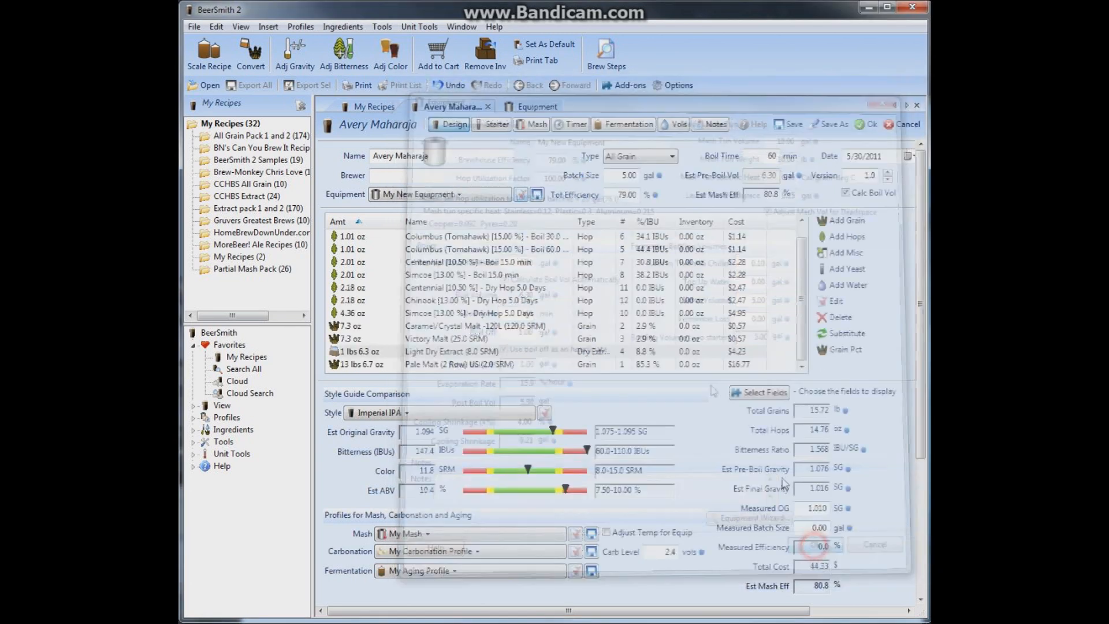
Set the brewhouse efficiency of the saved My New Equipment profile to 79%
click(536, 106)
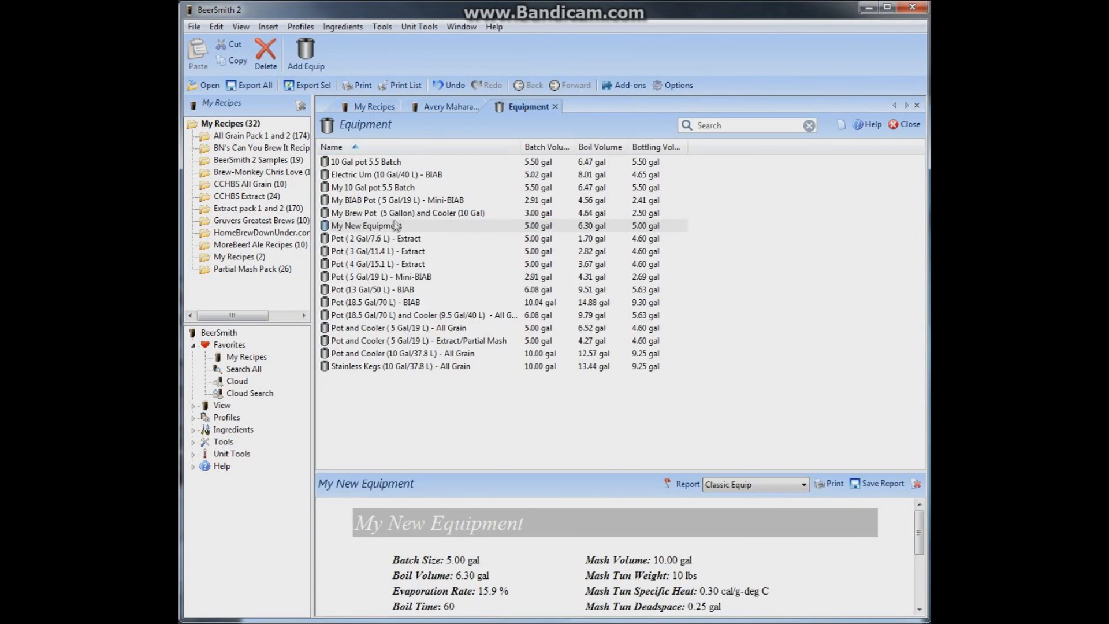
click(389, 226)
double_click(388, 226)
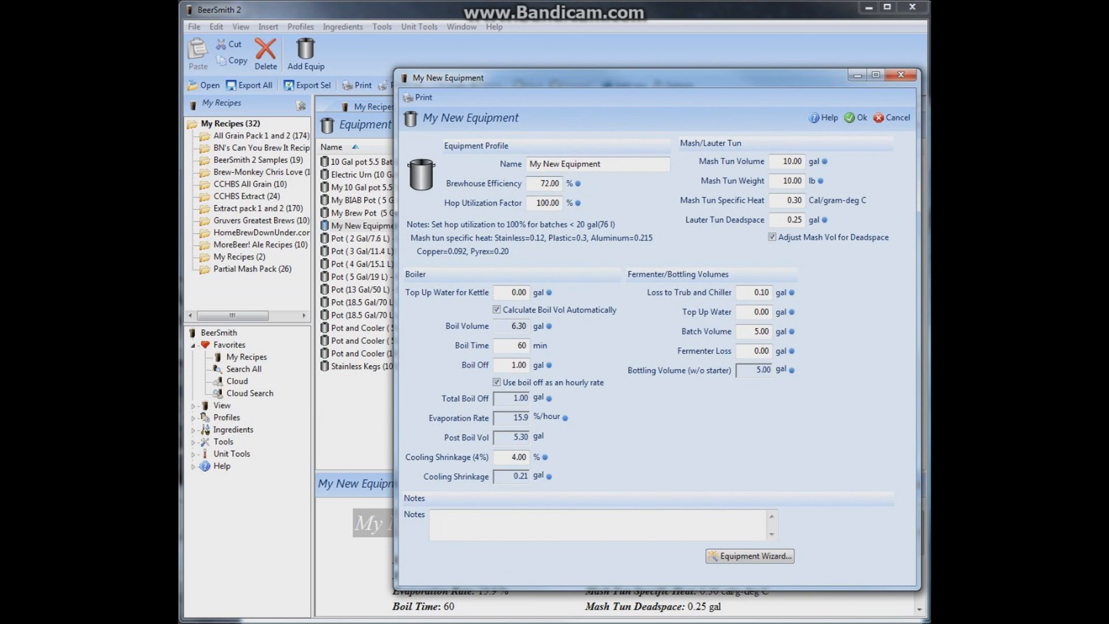
double_click(546, 183)
text(79)
click(857, 118)
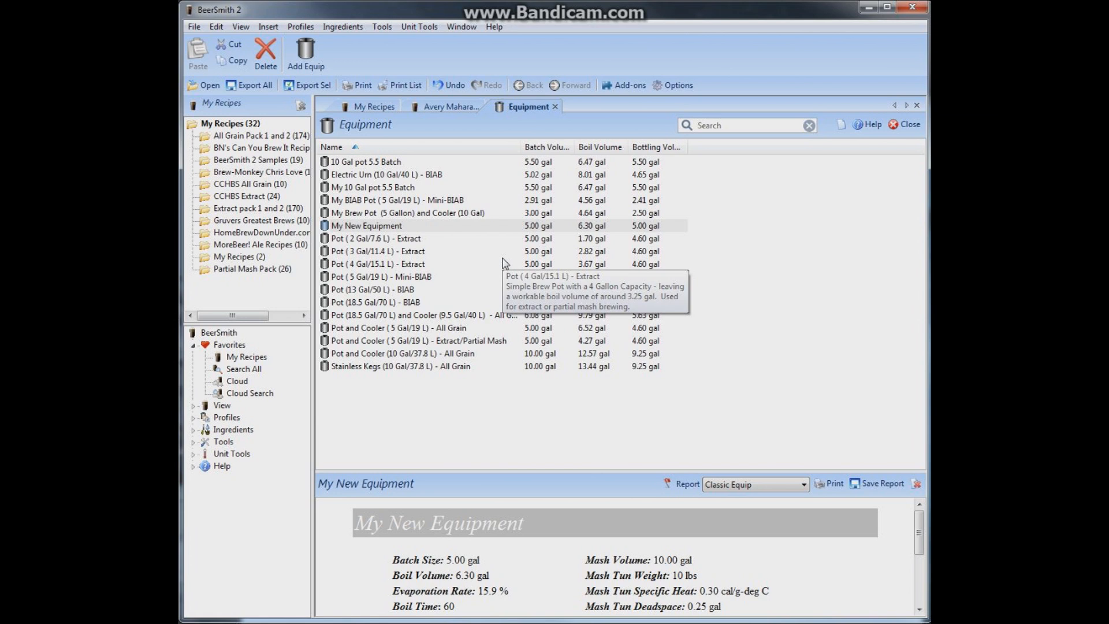
Open the Stone Arrogant Bastard recipe from My Recipes
click(370, 107)
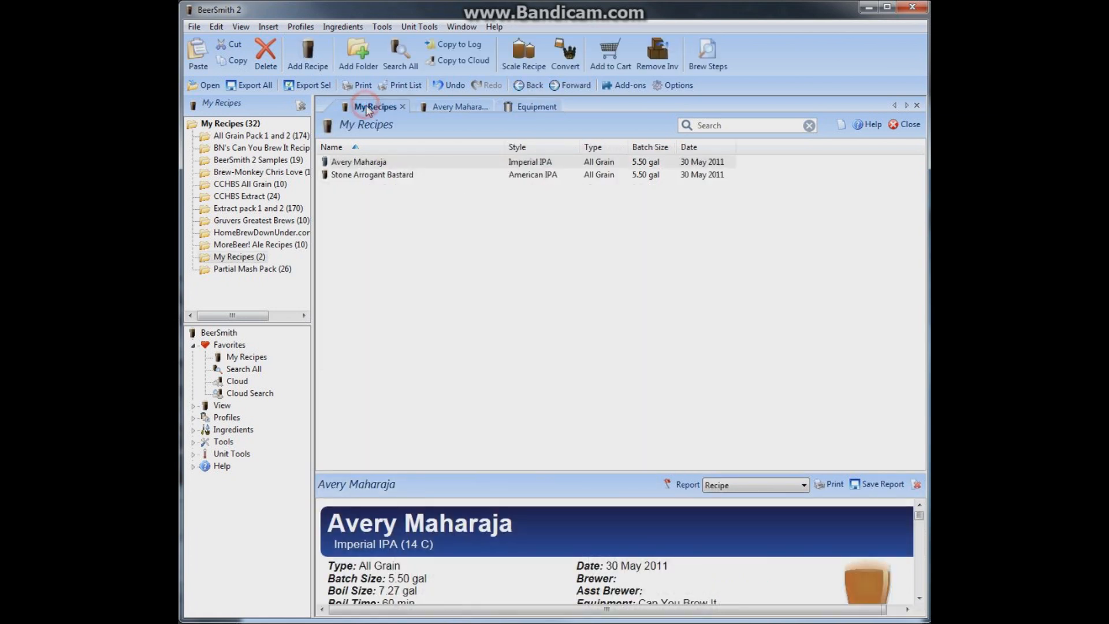
click(357, 175)
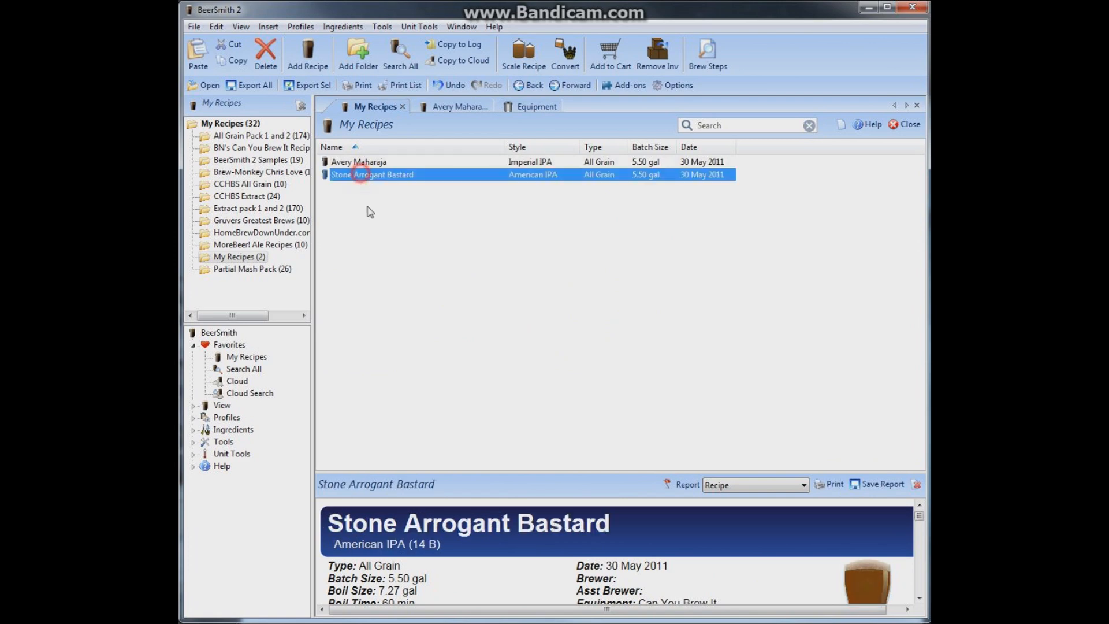
click(349, 178)
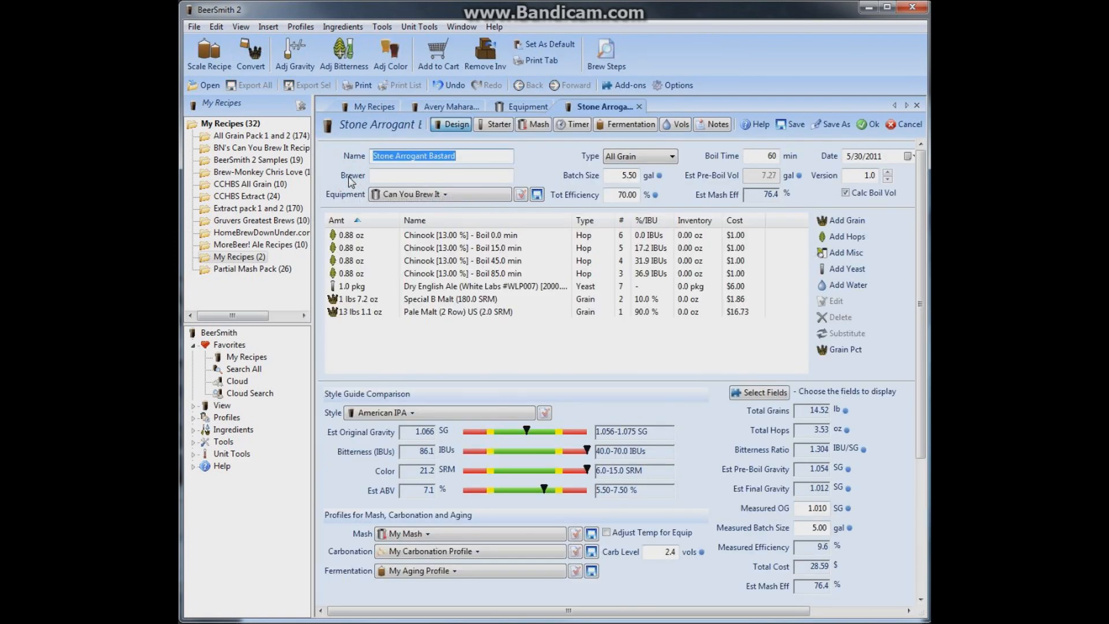
Scale the Stone Arrogant Bastard recipe to My New Equipment, matching original gravity, color and bitterness, and check the Pale Malt amount
click(220, 68)
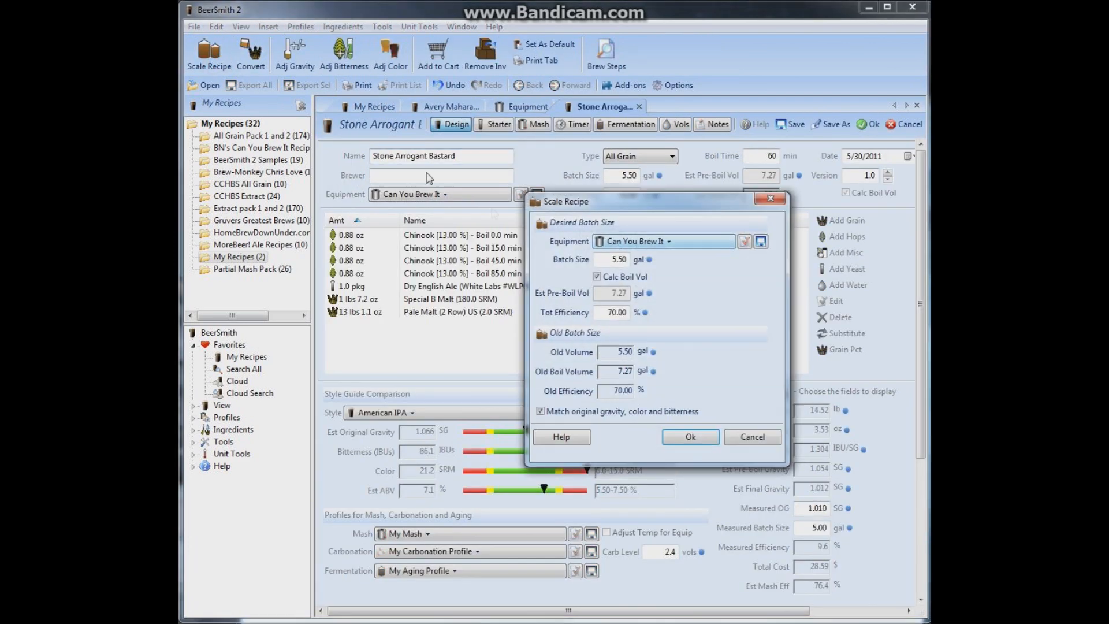
click(669, 243)
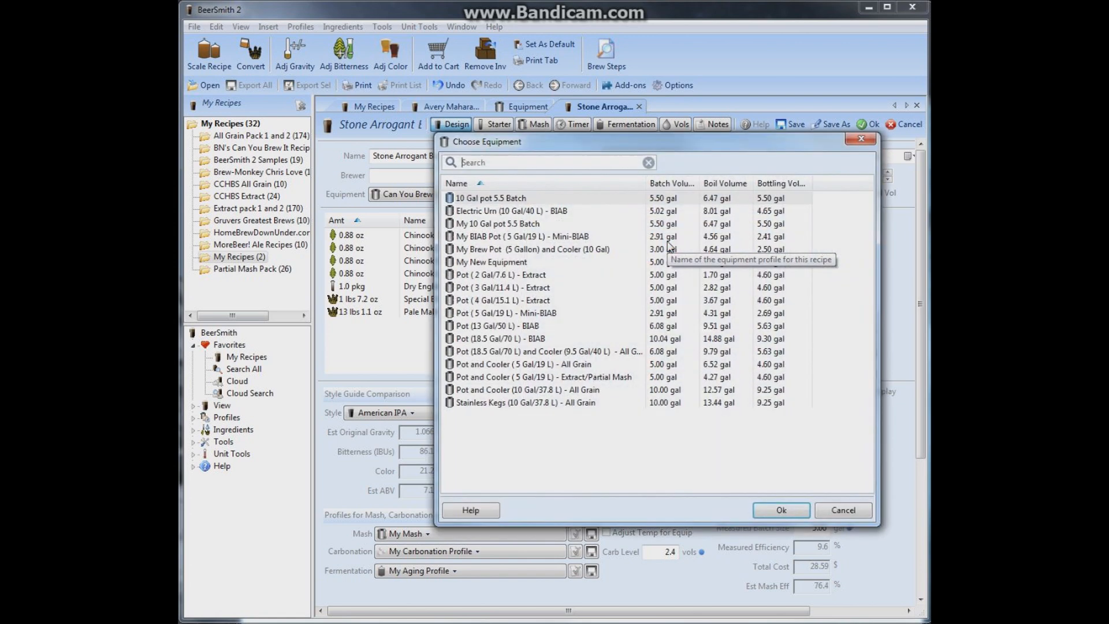
click(508, 262)
click(782, 507)
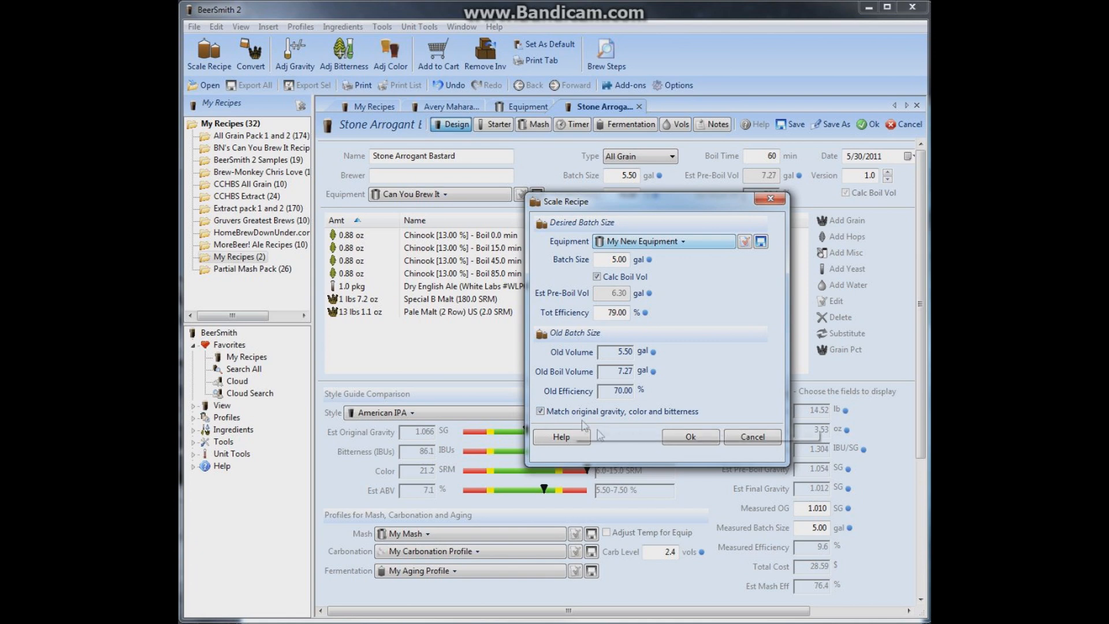
click(690, 439)
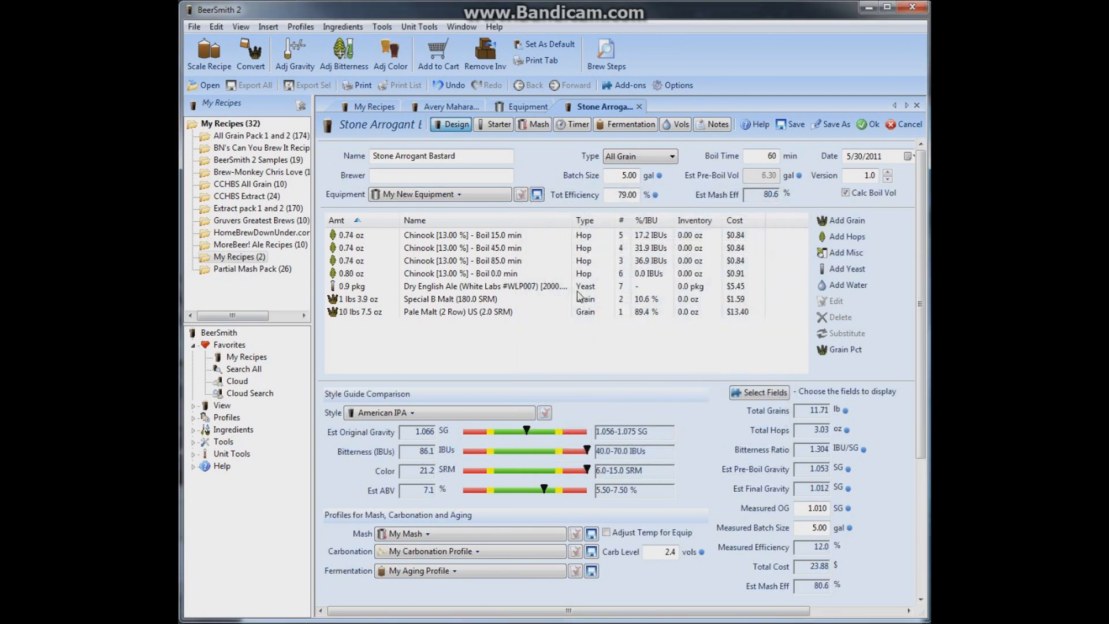
click(358, 316)
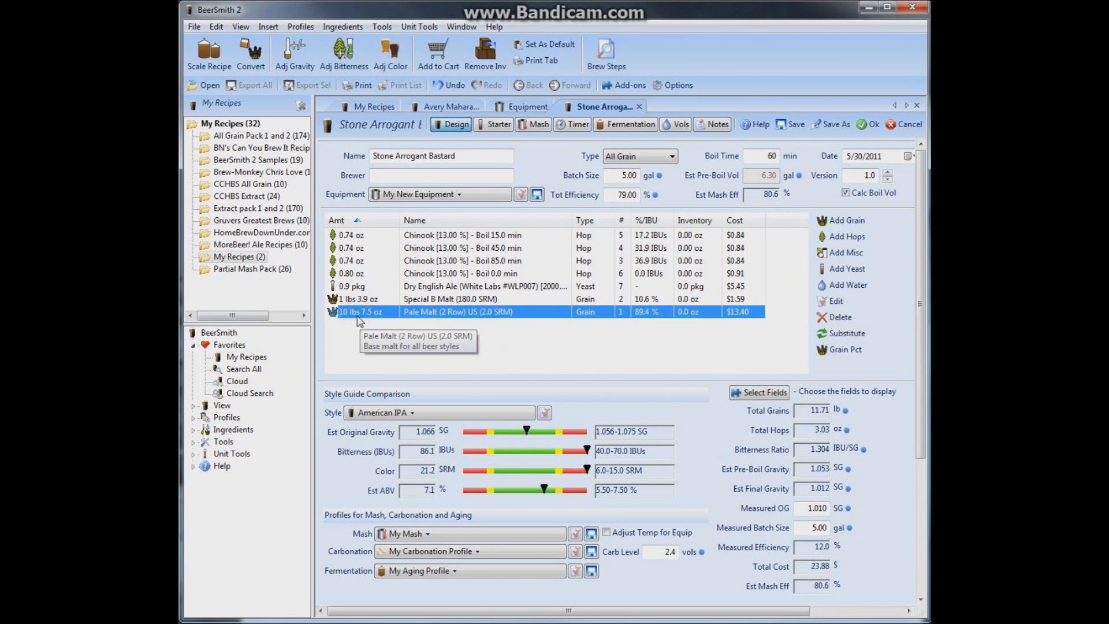